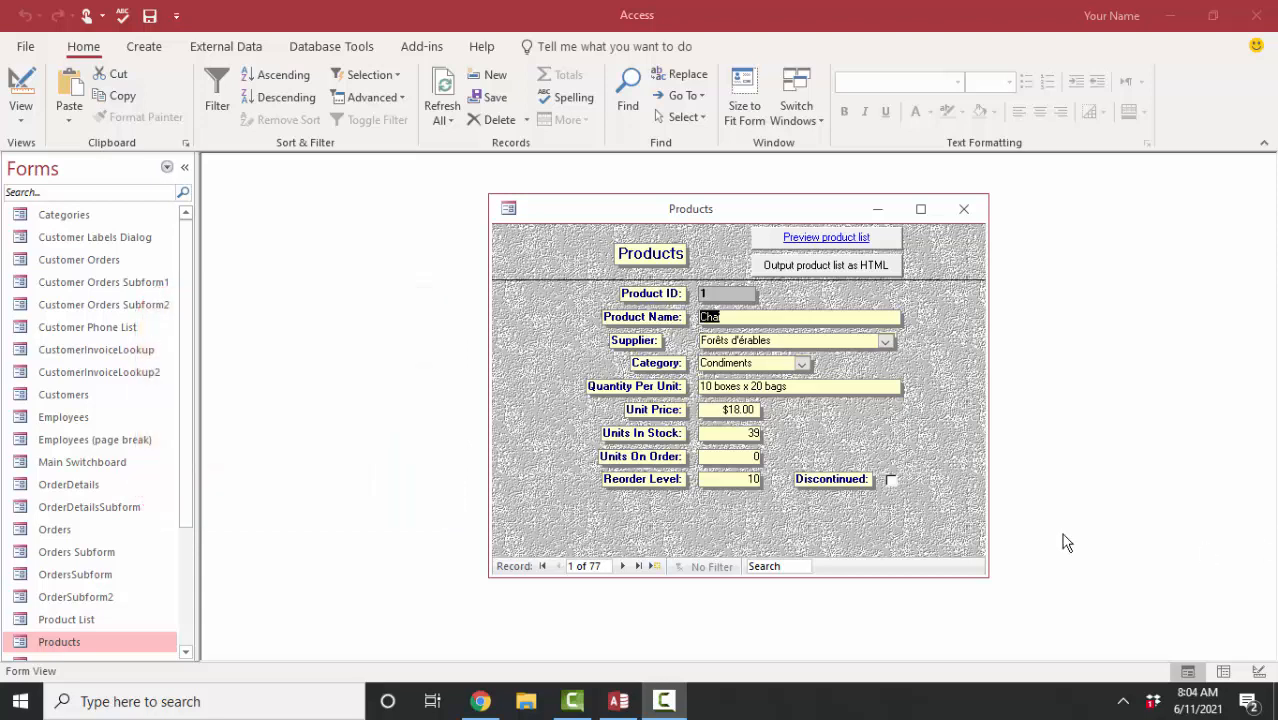
Set Chai's supplier to G'day, Mate and its category to Confections, and move on to the next product record
{"action": "left_click", "coordinate": [886, 341]}
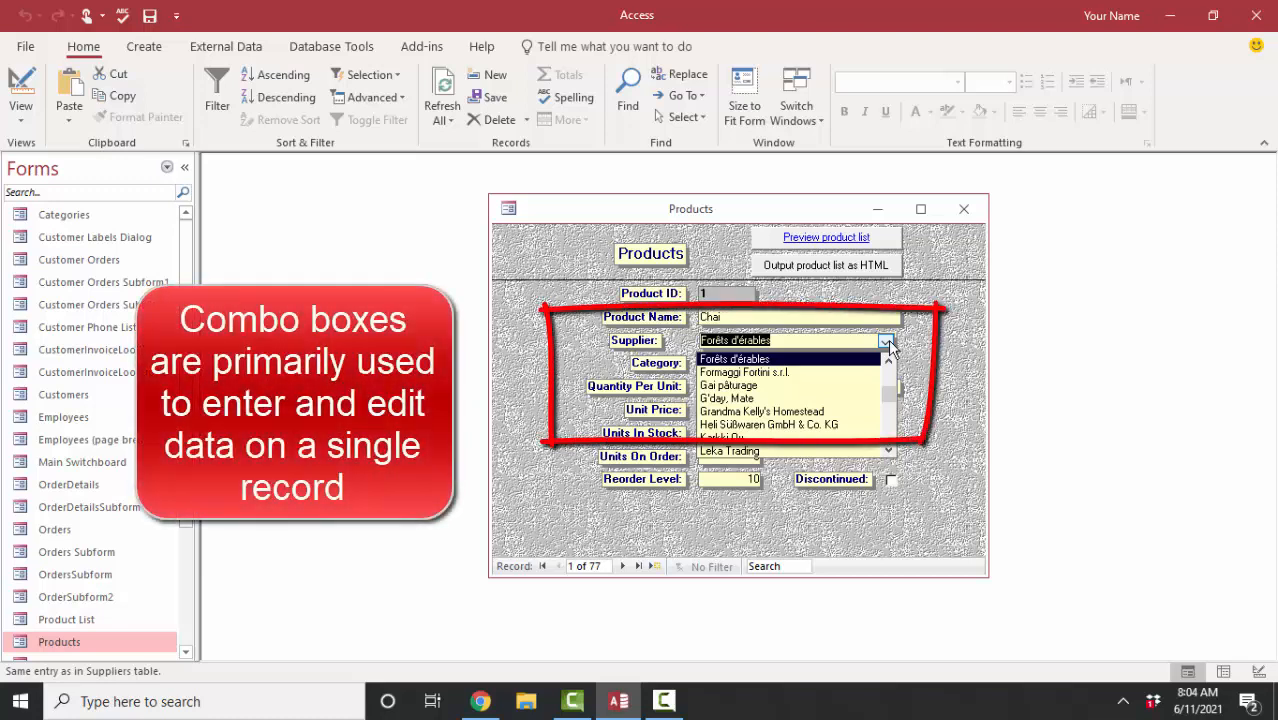
{"action": "left_click", "coordinate": [815, 399]}
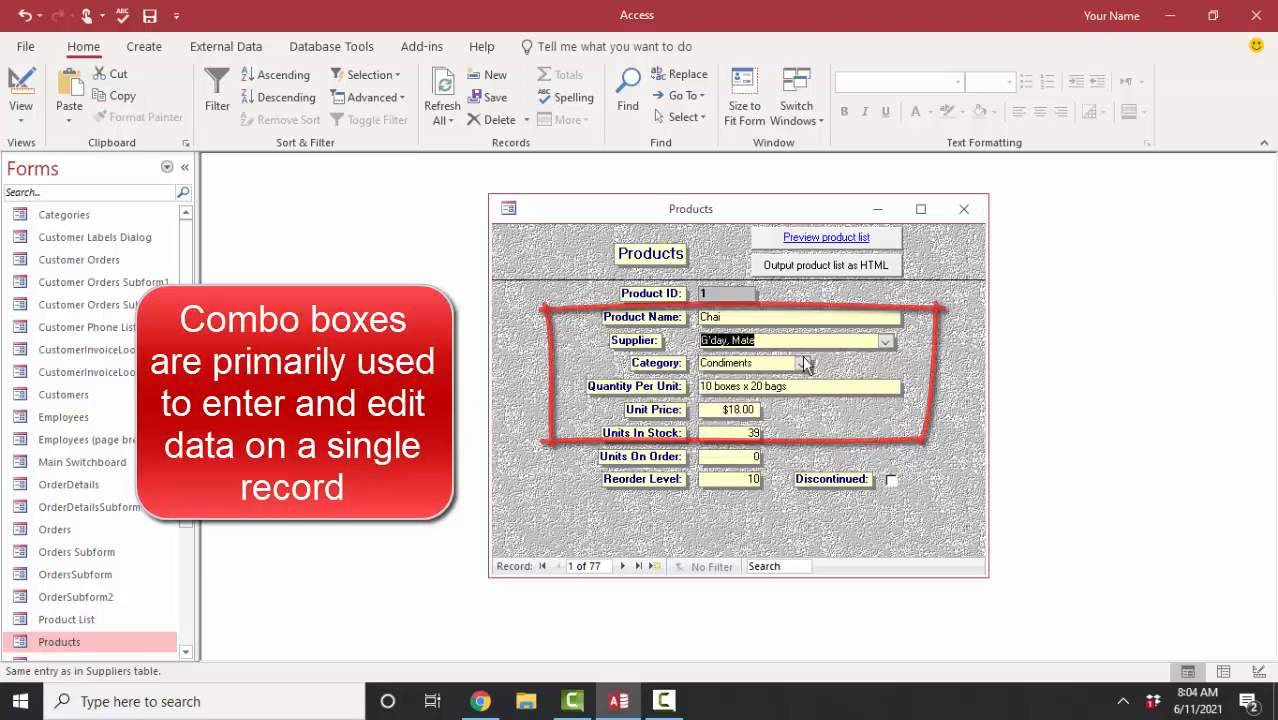
{"action": "left_click", "coordinate": [802, 364]}
{"action": "left_click", "coordinate": [781, 410]}
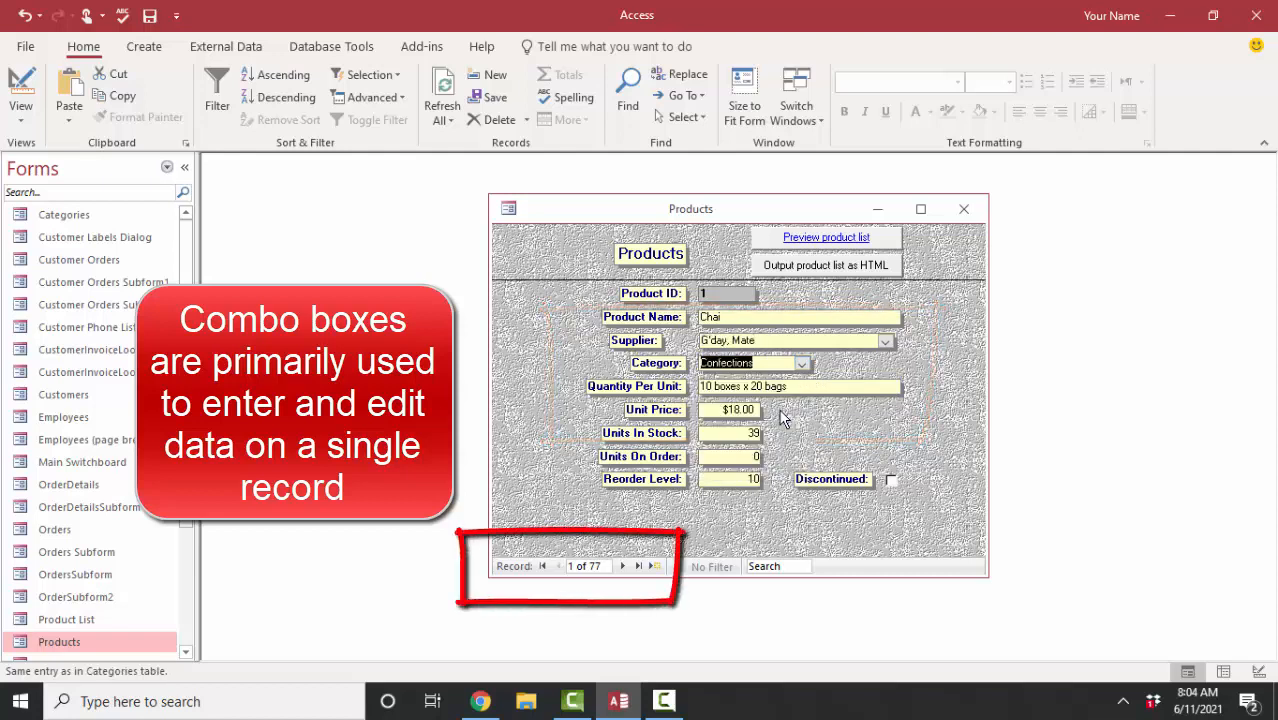
{"action": "left_click", "coordinate": [578, 566]}
{"action": "left_click", "coordinate": [622, 566]}
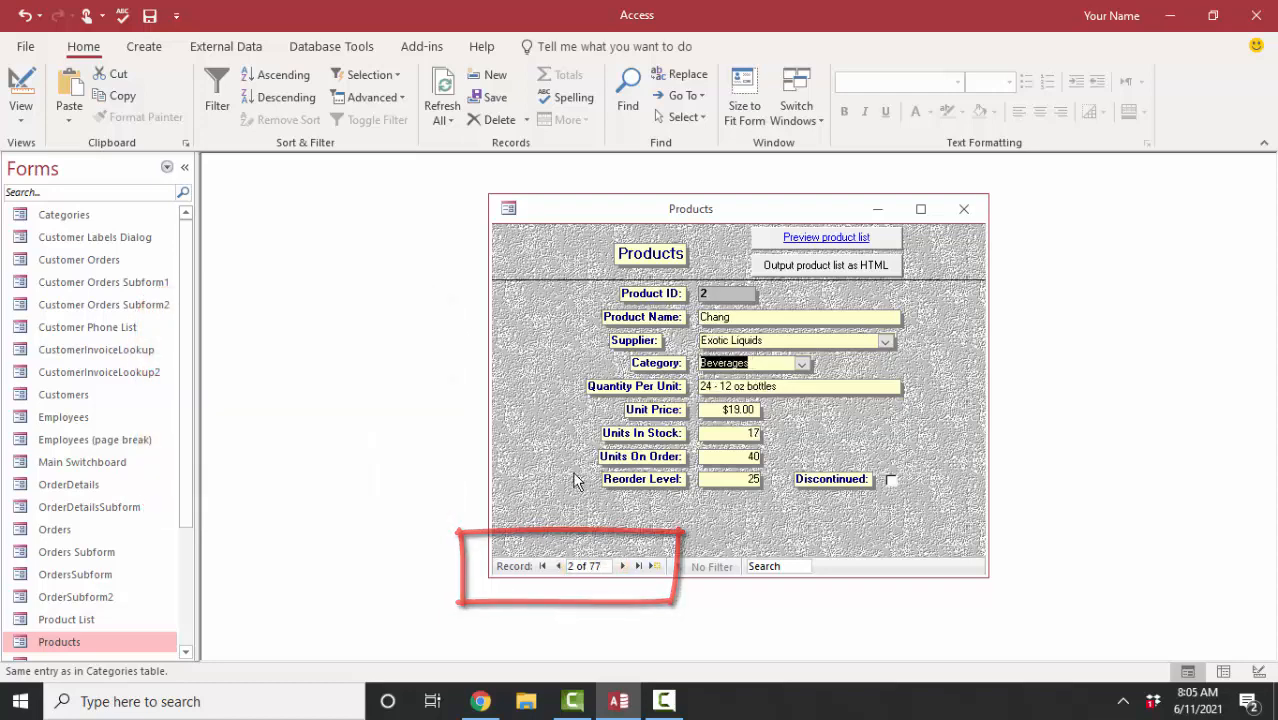
Open the Products form in Design View and widen its window to about 6.5 inches on the ruler
{"action": "right_click", "coordinate": [513, 354]}
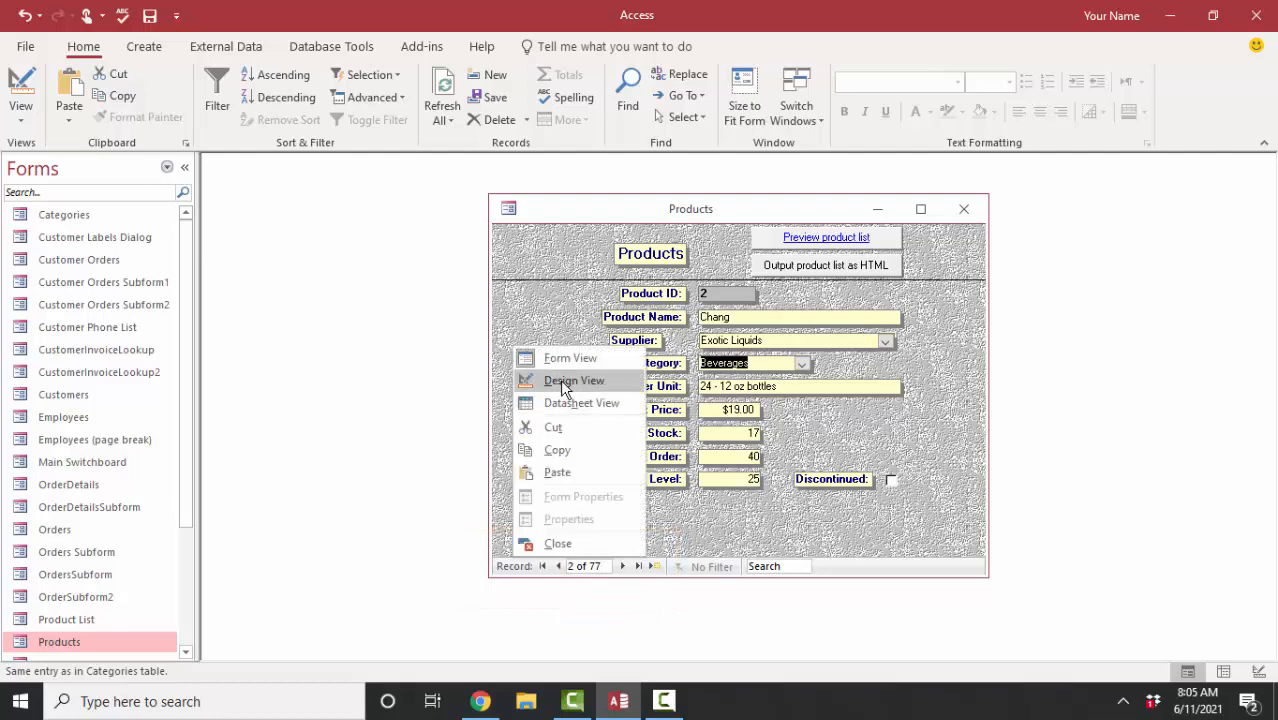
{"action": "left_click", "coordinate": [560, 379]}
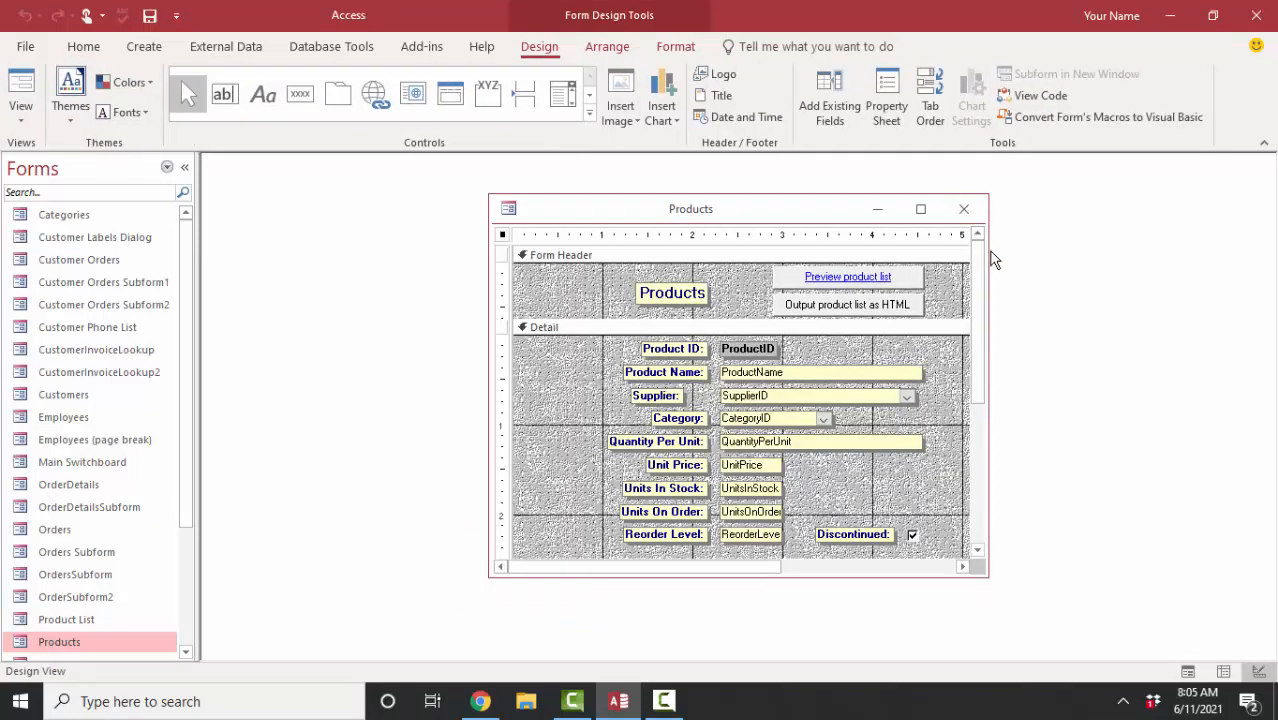
{"action": "left_click_drag", "start_coordinate": [987, 256], "coordinate": [1116, 262]}
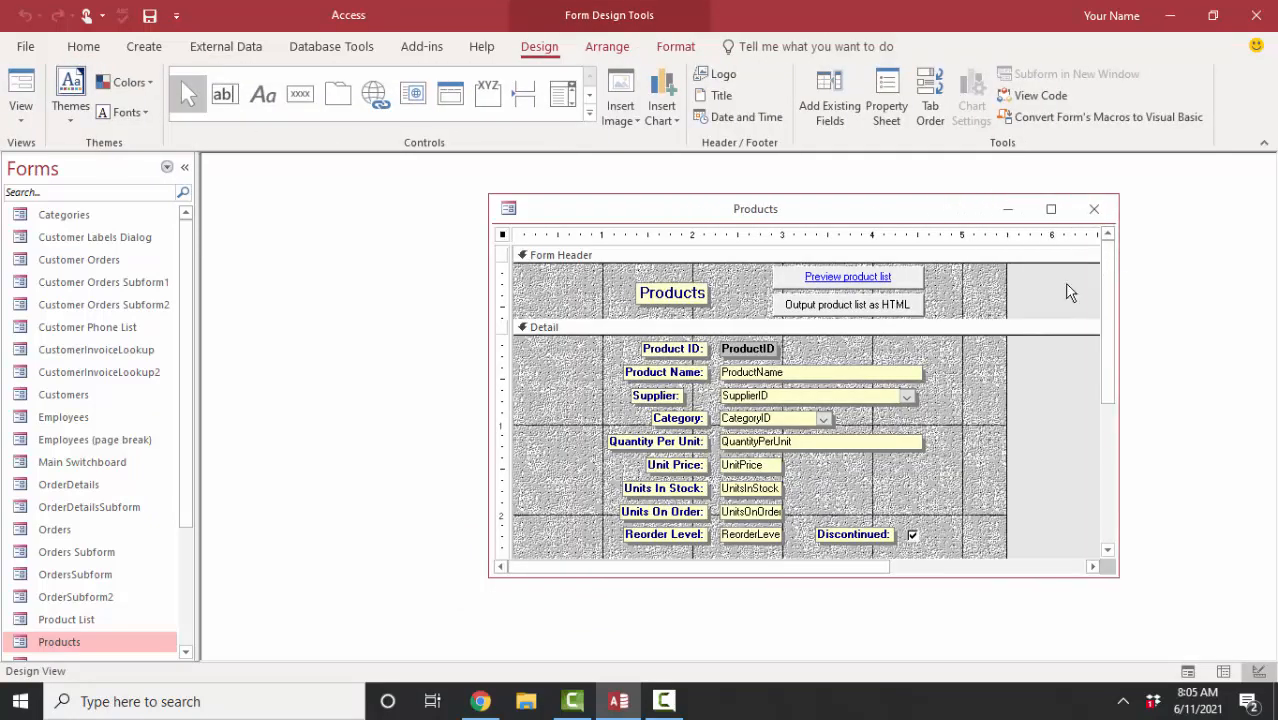
Make room in the form header by moving both product list buttons to its right side and the Products title to its left side
{"action": "left_click_drag", "start_coordinate": [752, 292], "coordinate": [929, 294]}
{"action": "left_click", "coordinate": [643, 292]}
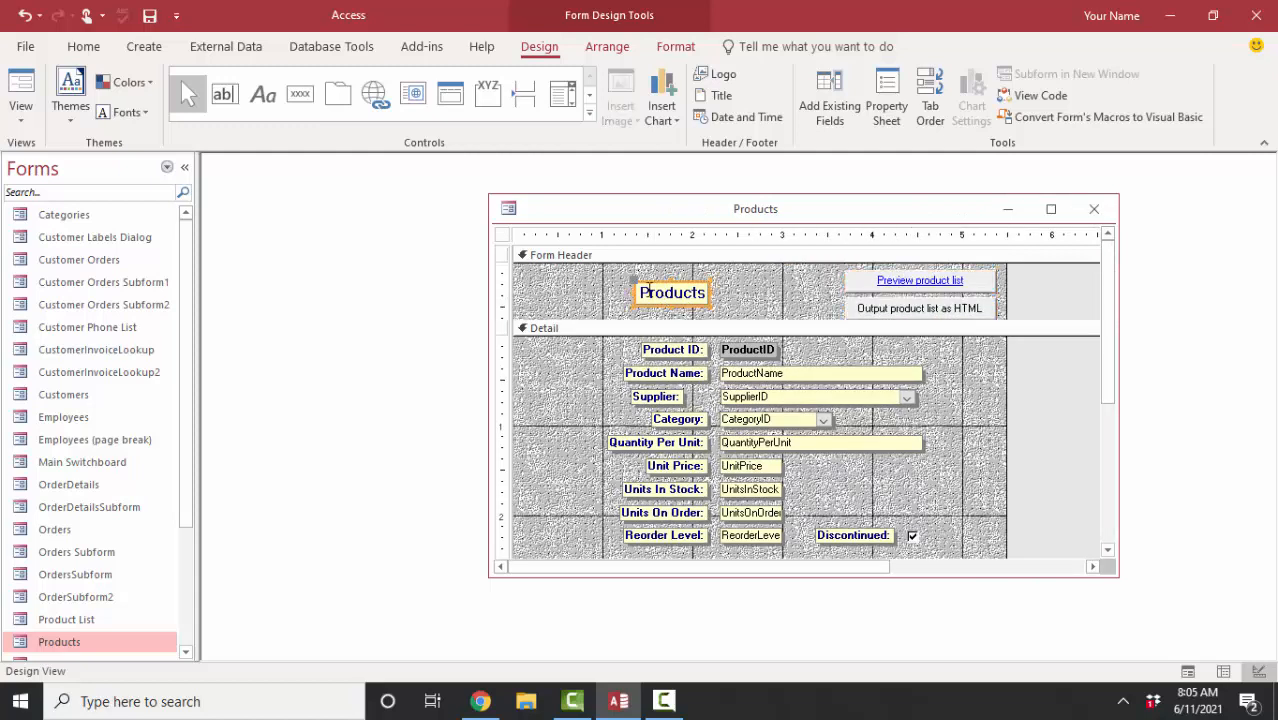
{"action": "left_click_drag", "start_coordinate": [652, 281], "coordinate": [548, 281]}
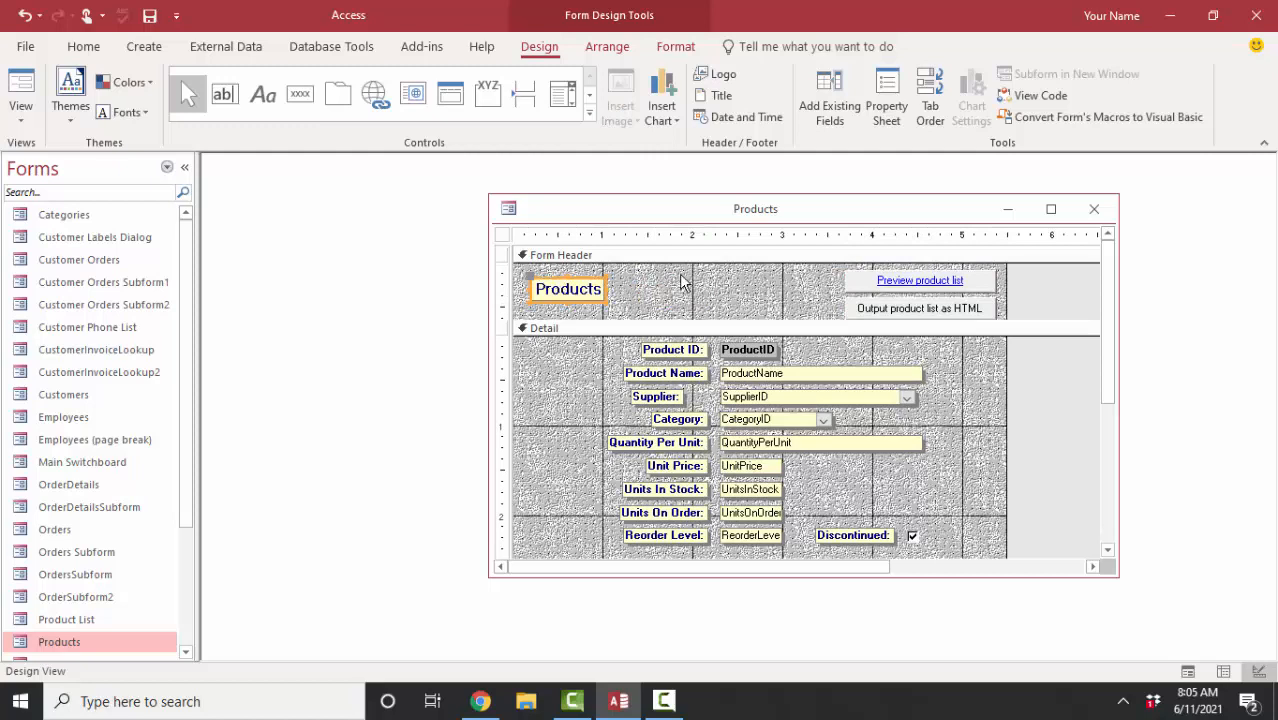
Add a combo box between the title and buttons in the form header, set to find a record based on the selected value
{"action": "left_click", "coordinate": [565, 105]}
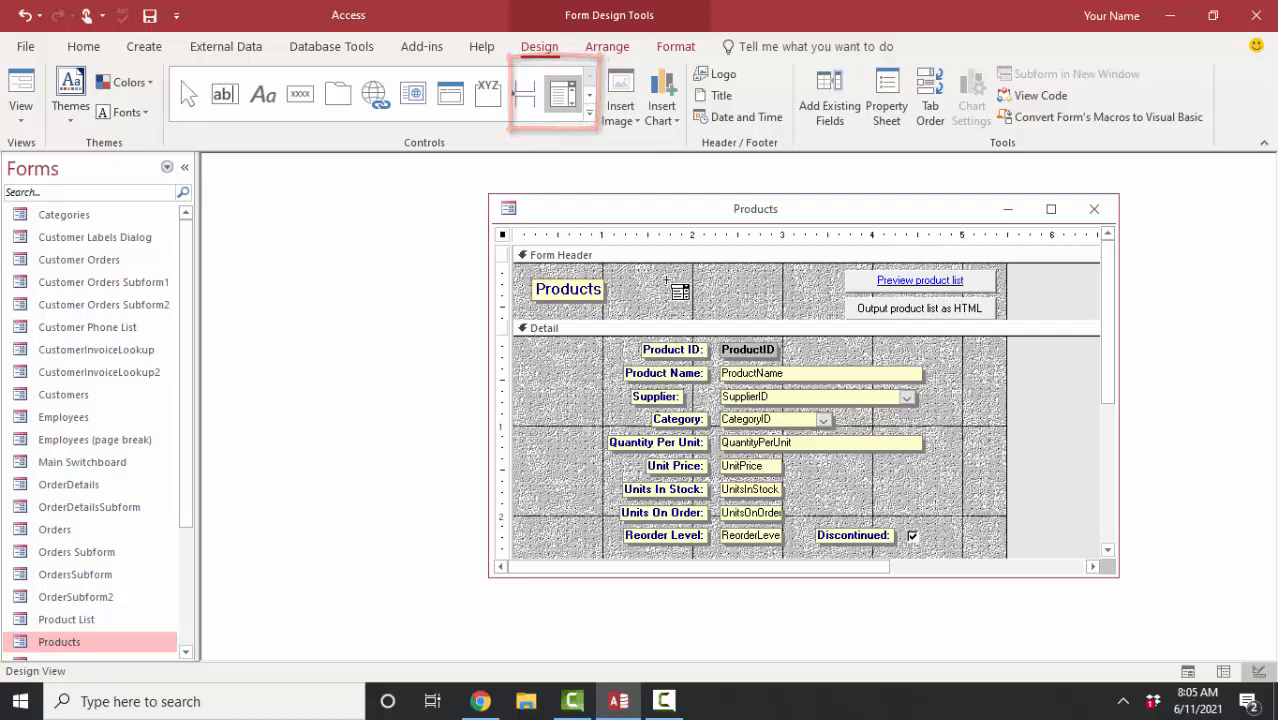
{"action": "left_click", "coordinate": [666, 280]}
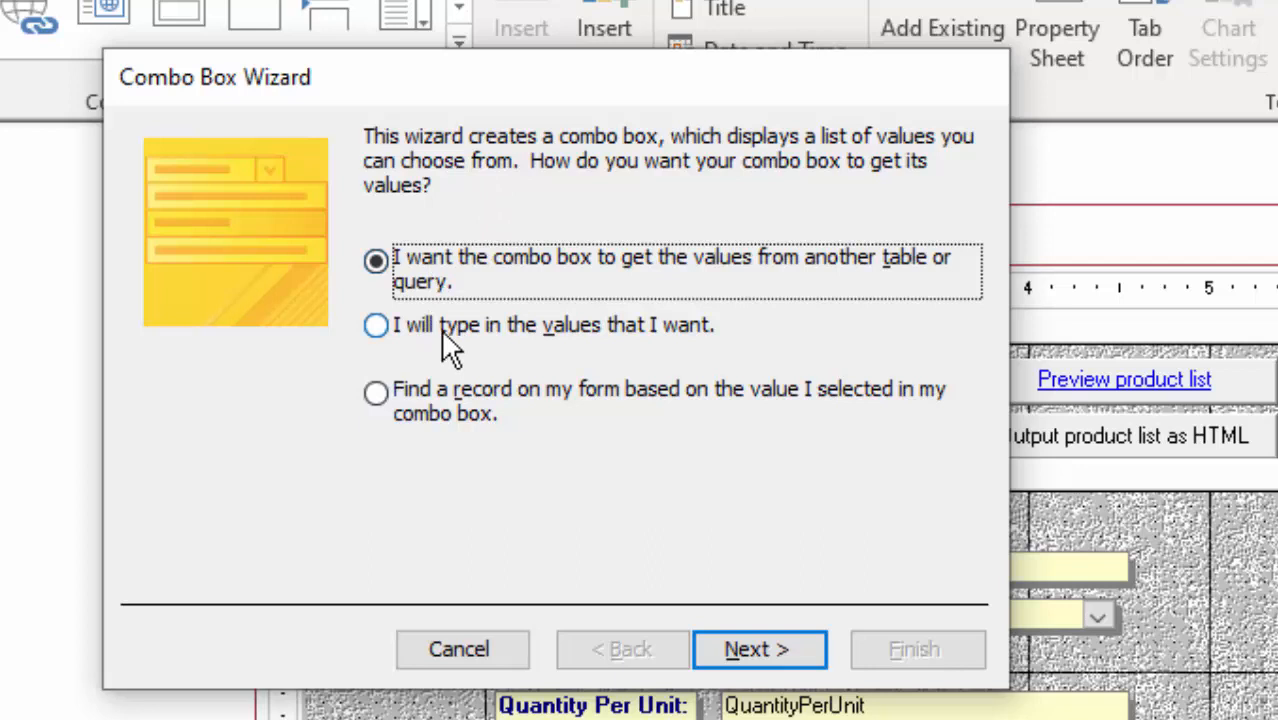
{"action": "left_click", "coordinate": [432, 402]}
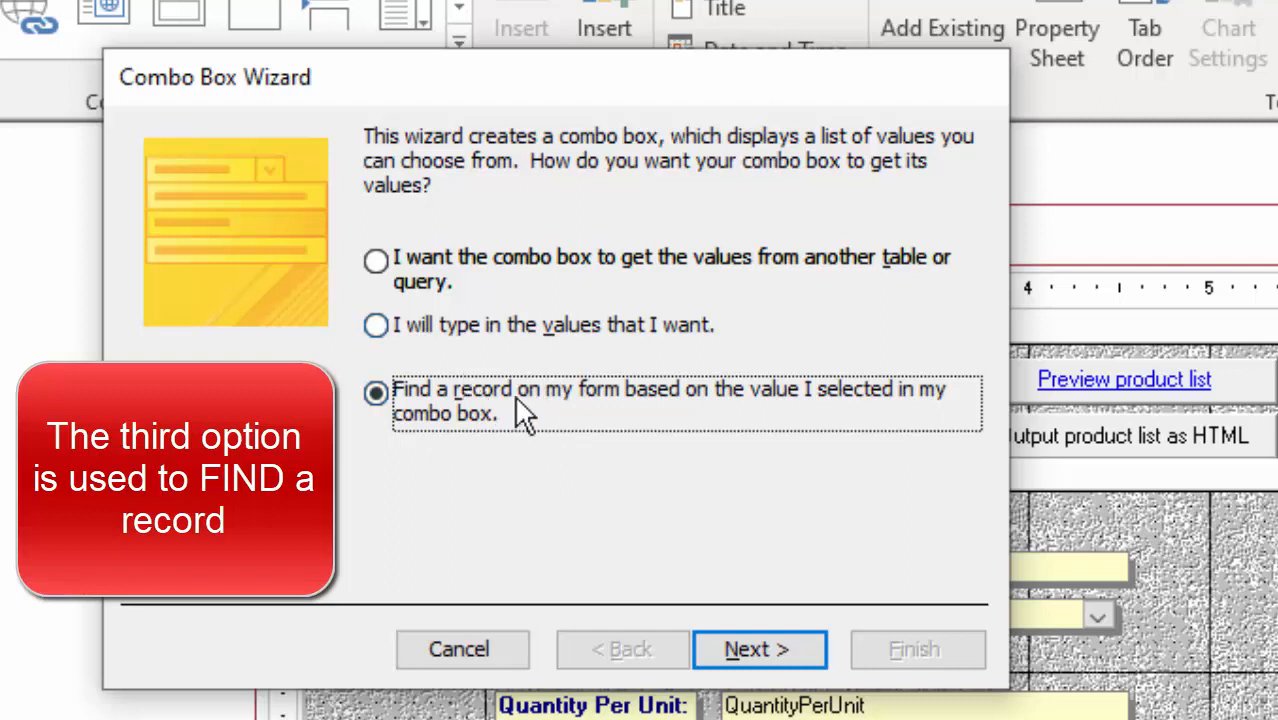
{"action": "left_click", "coordinate": [788, 645]}
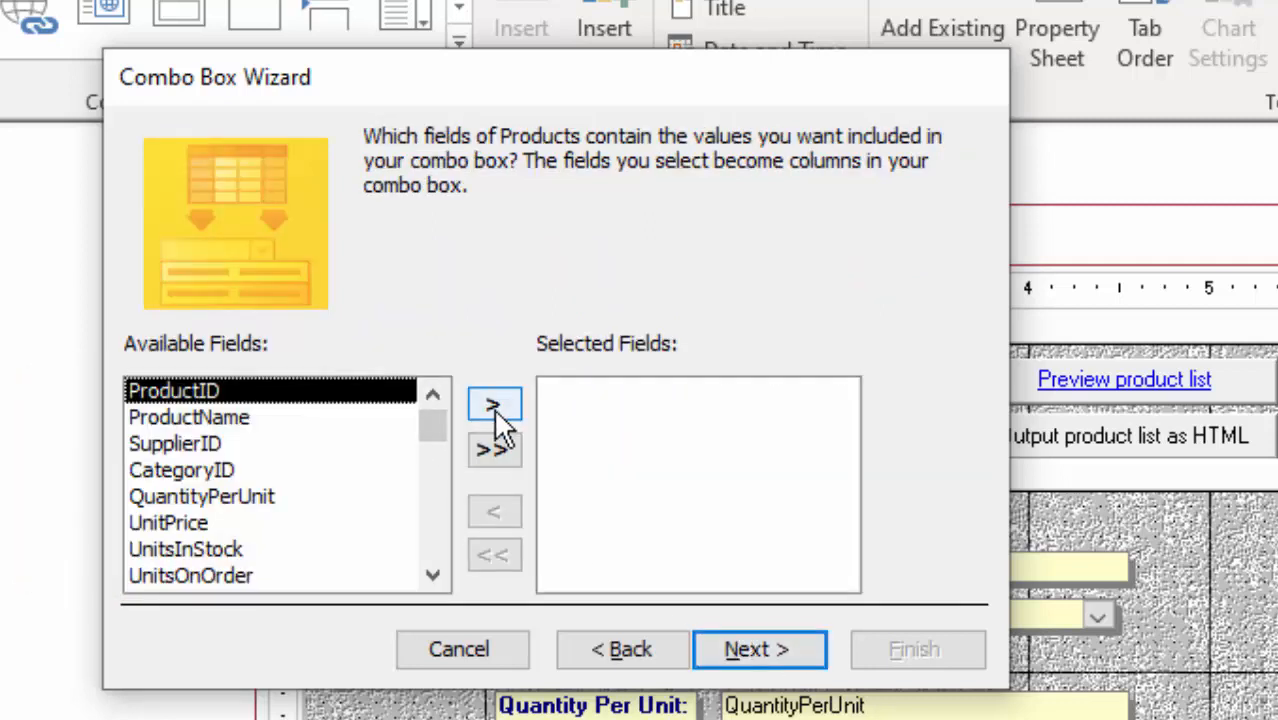
Include the ProductName and UnitsInStock fields as the combo box's columns
{"action": "left_click", "coordinate": [280, 420]}
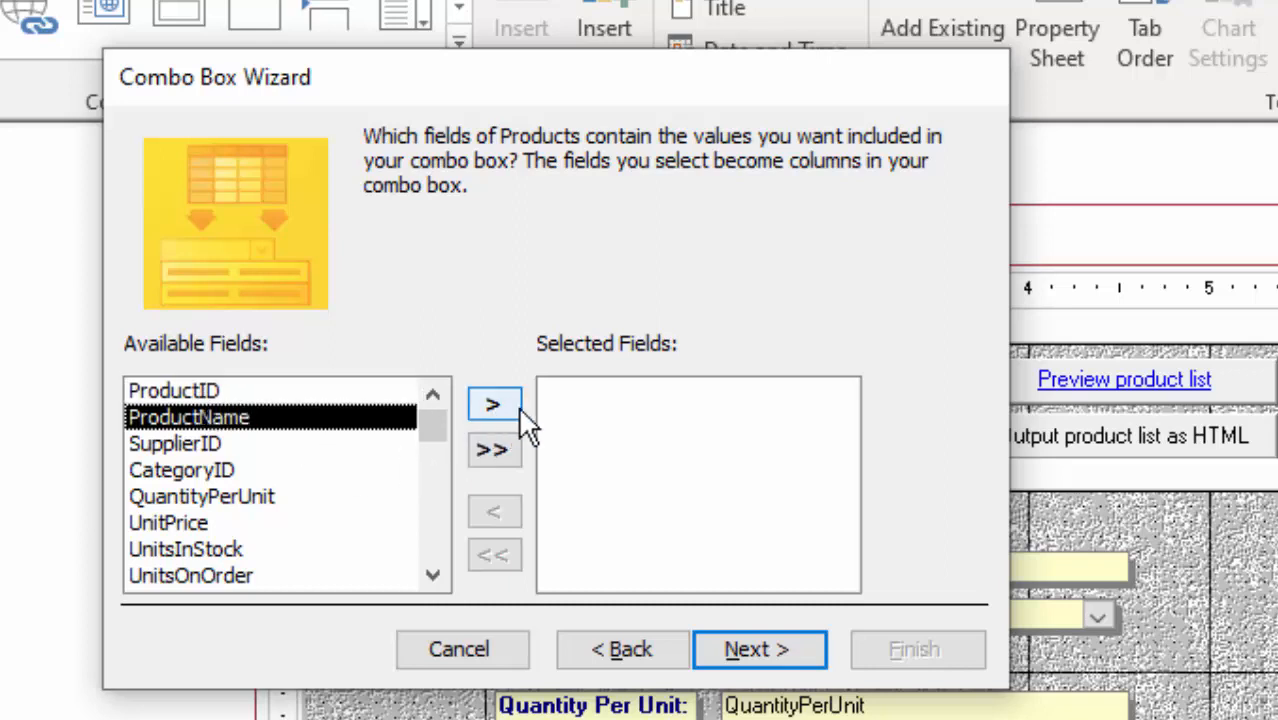
{"action": "left_click", "coordinate": [506, 407]}
{"action": "left_click", "coordinate": [272, 523]}
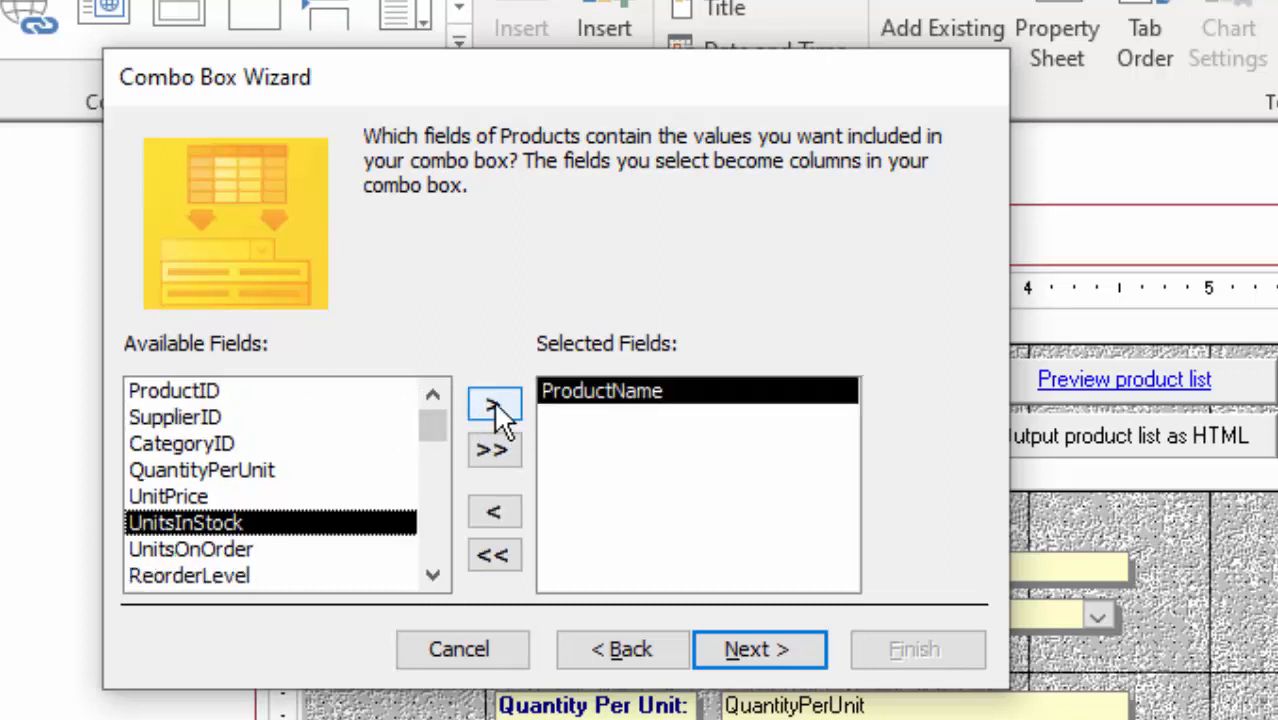
{"action": "left_click", "coordinate": [493, 400]}
{"action": "left_click", "coordinate": [793, 651]}
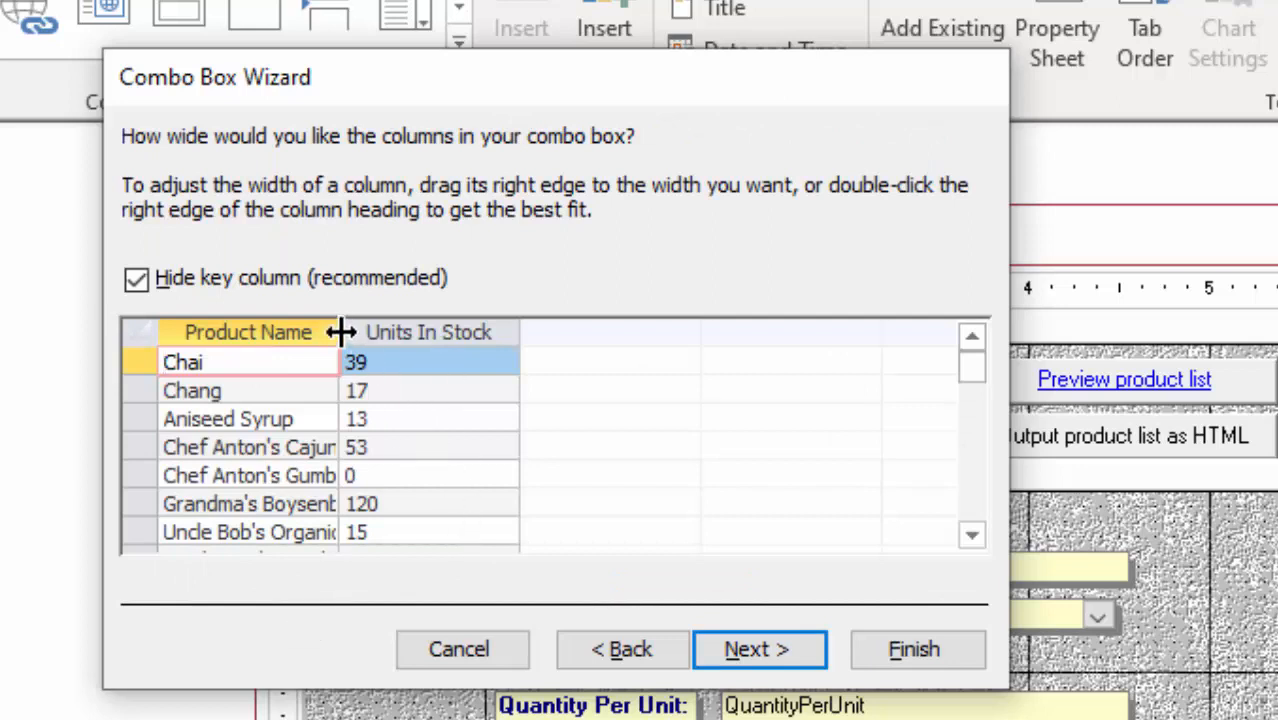
Widen the Product Name column to fit the long names and finish the combo box with the label "FIND a product"
{"action": "left_click_drag", "start_coordinate": [341, 332], "coordinate": [464, 326]}
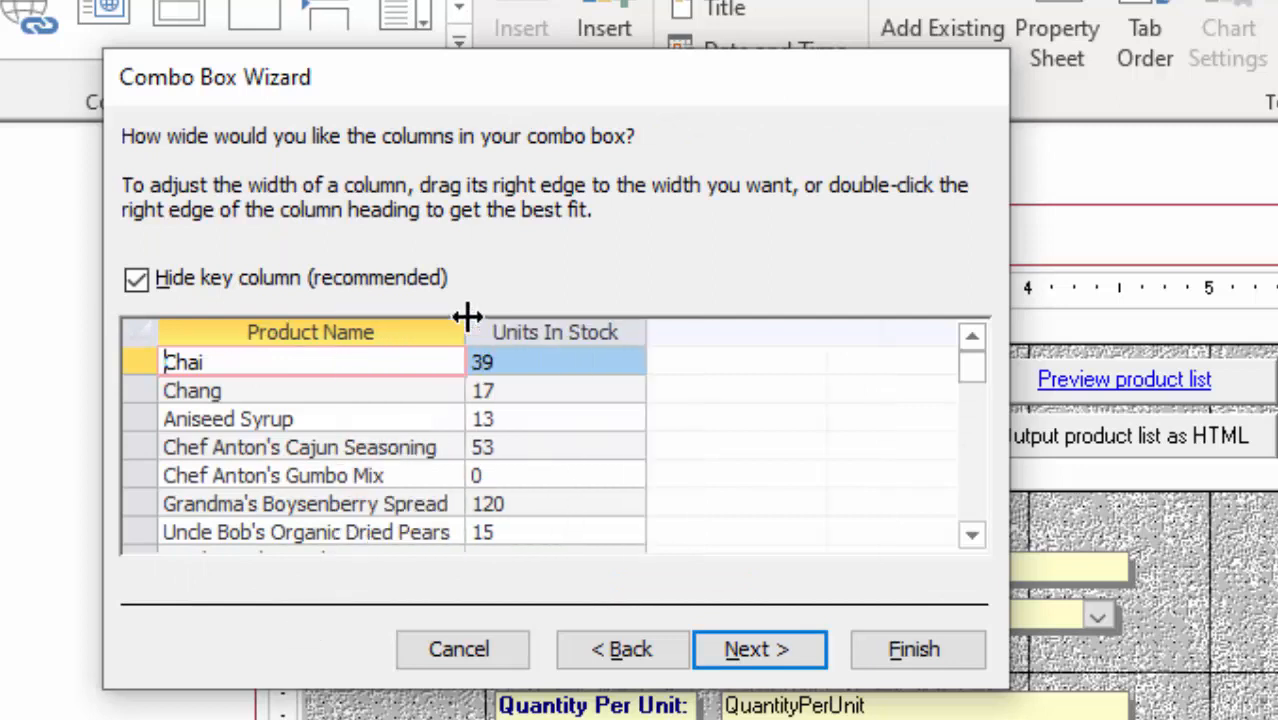
{"action": "left_click", "coordinate": [760, 652]}
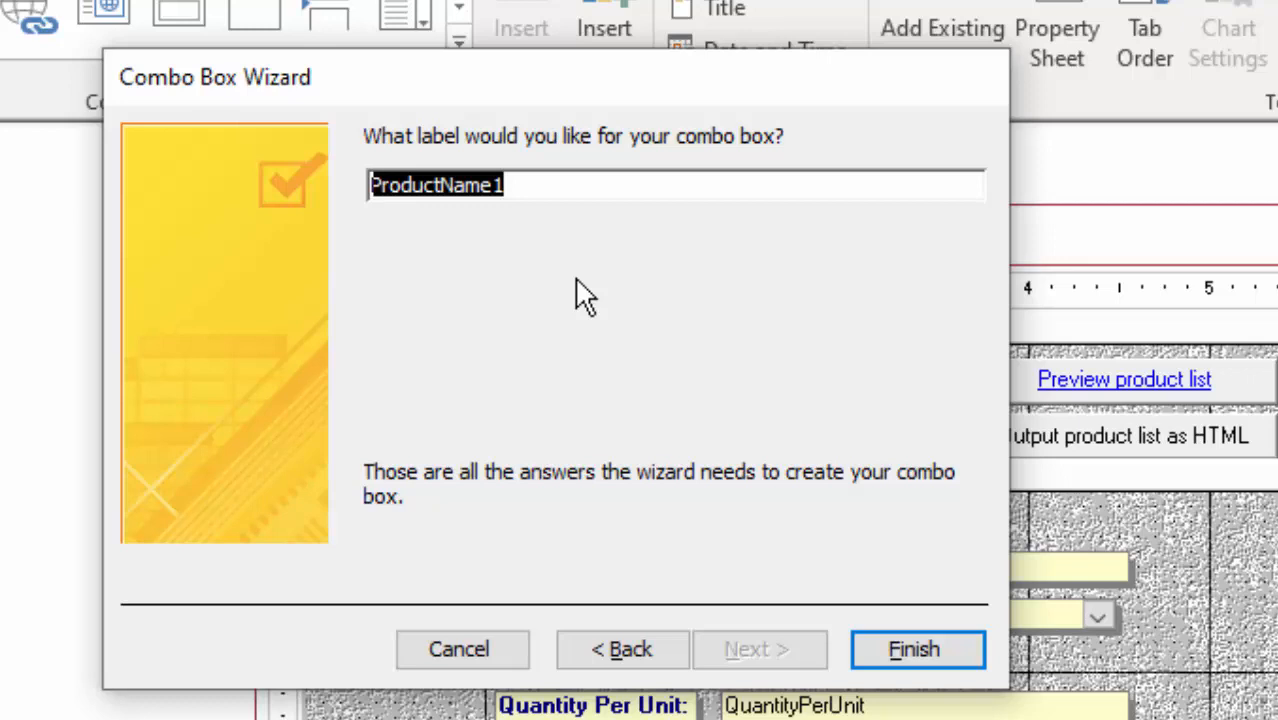
{"action": "type", "text": "FIND"}
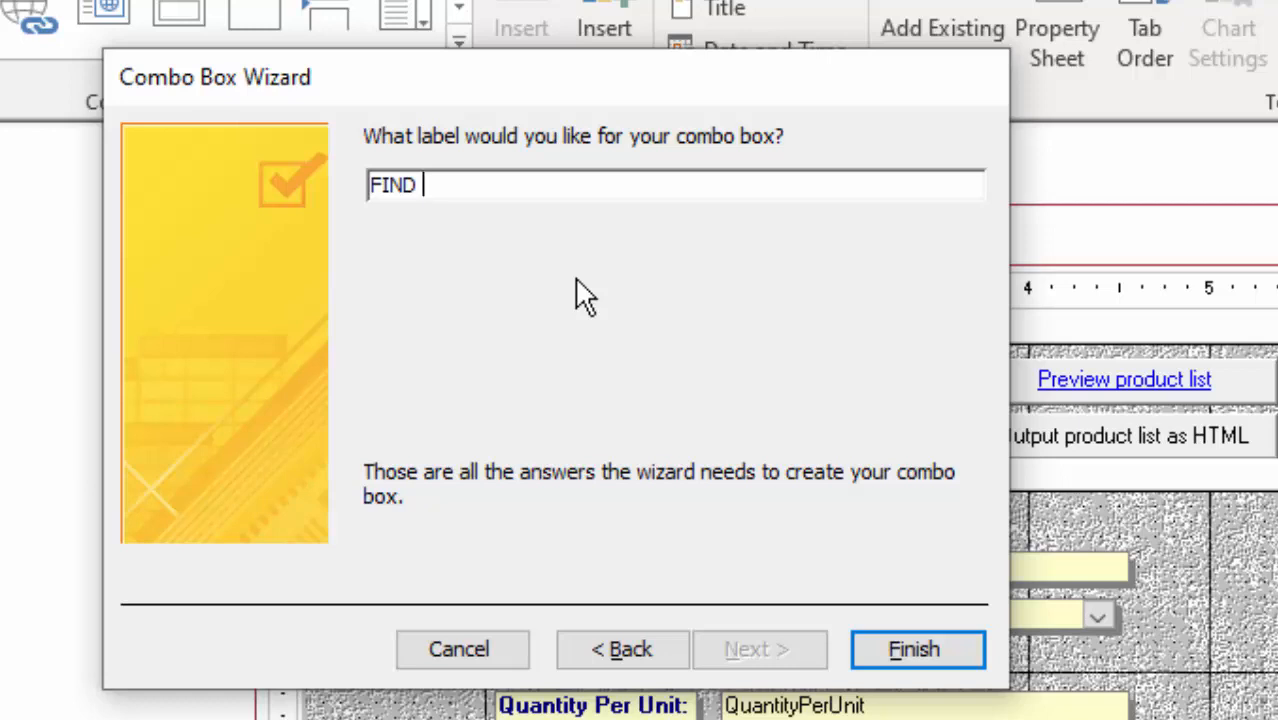
{"action": "type", "text": "a product"}
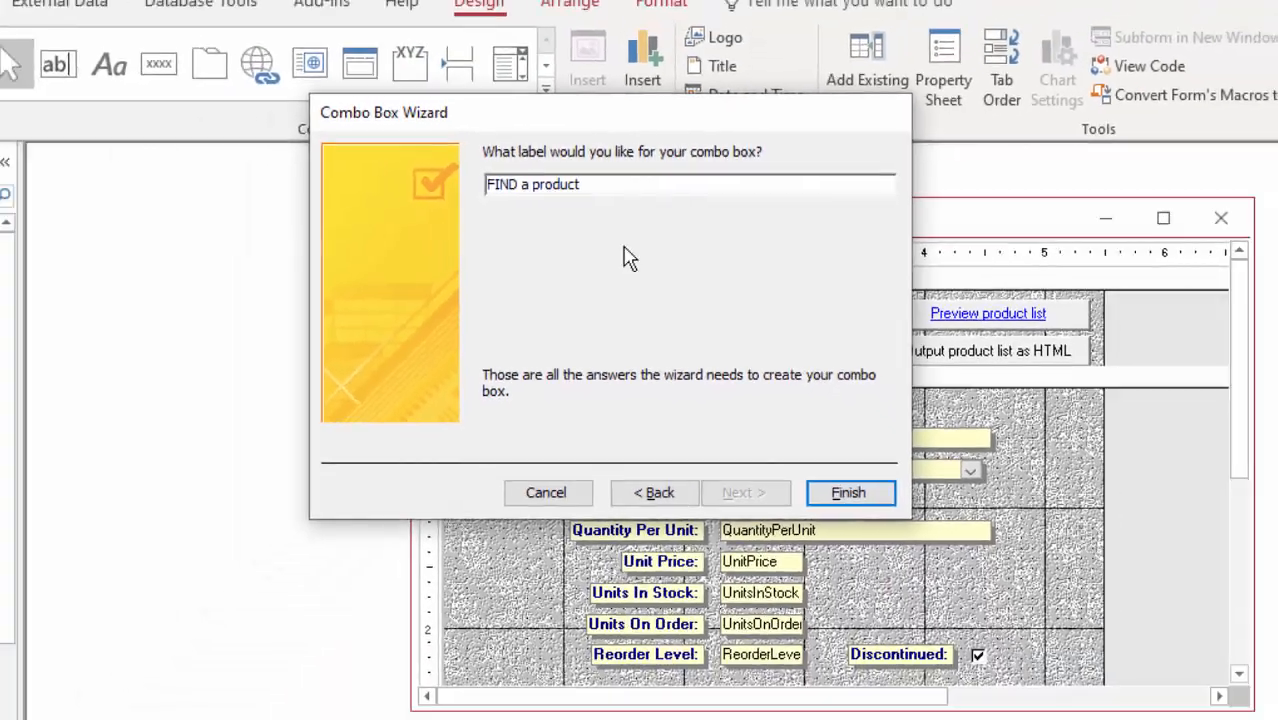
{"action": "key", "text": "Return"}
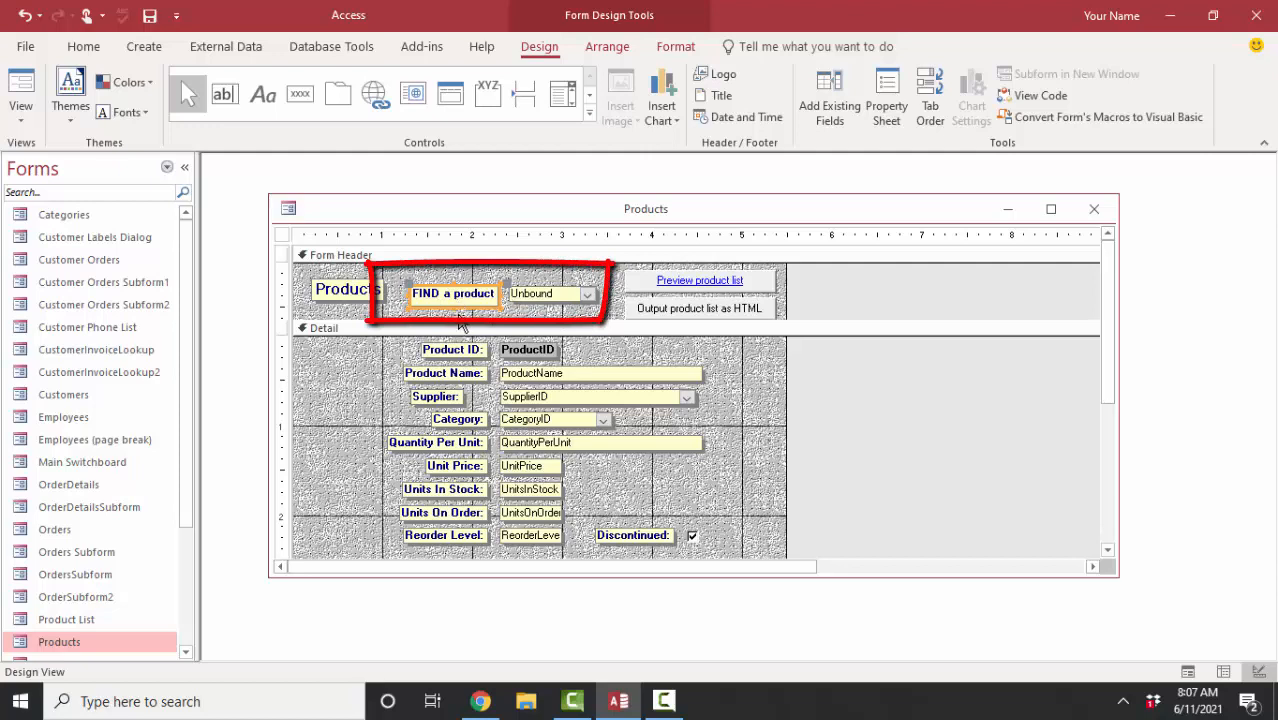
Compare the field binding of the new header combo box with that of the Supplier and Category combo boxes
{"action": "left_click", "coordinate": [540, 297]}
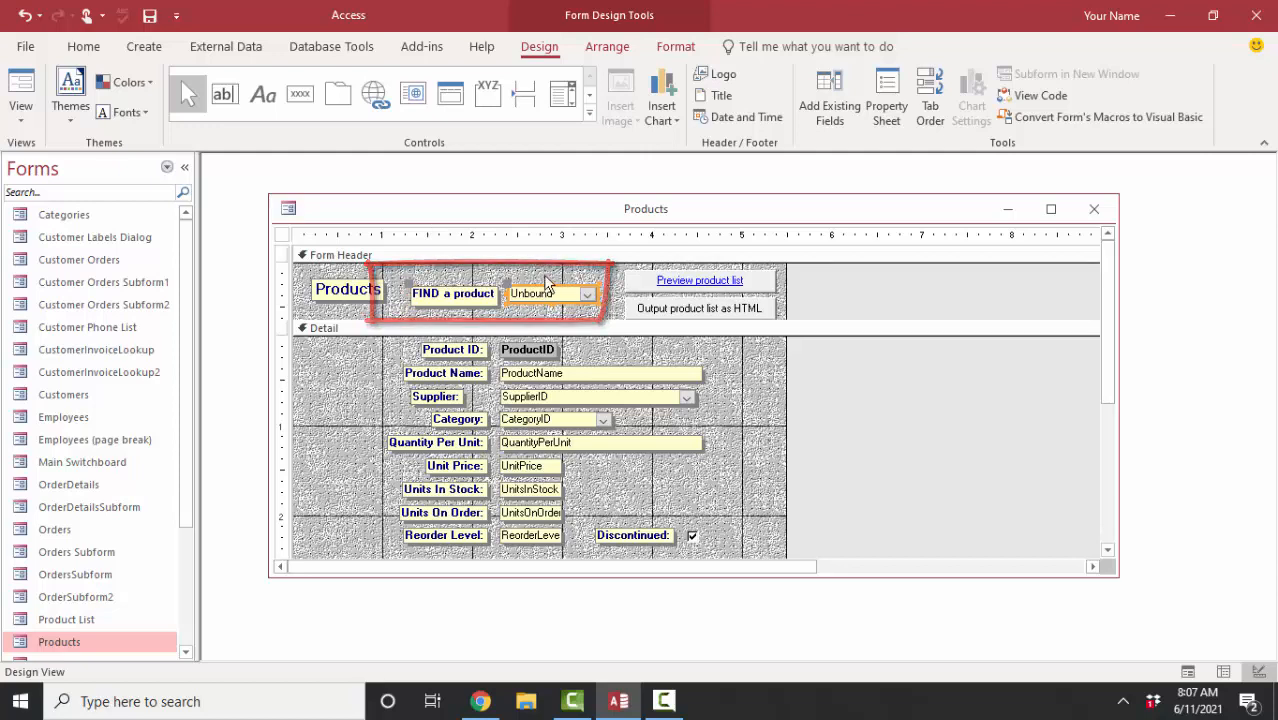
{"action": "left_click", "coordinate": [570, 398]}
{"action": "left_click", "coordinate": [560, 420]}
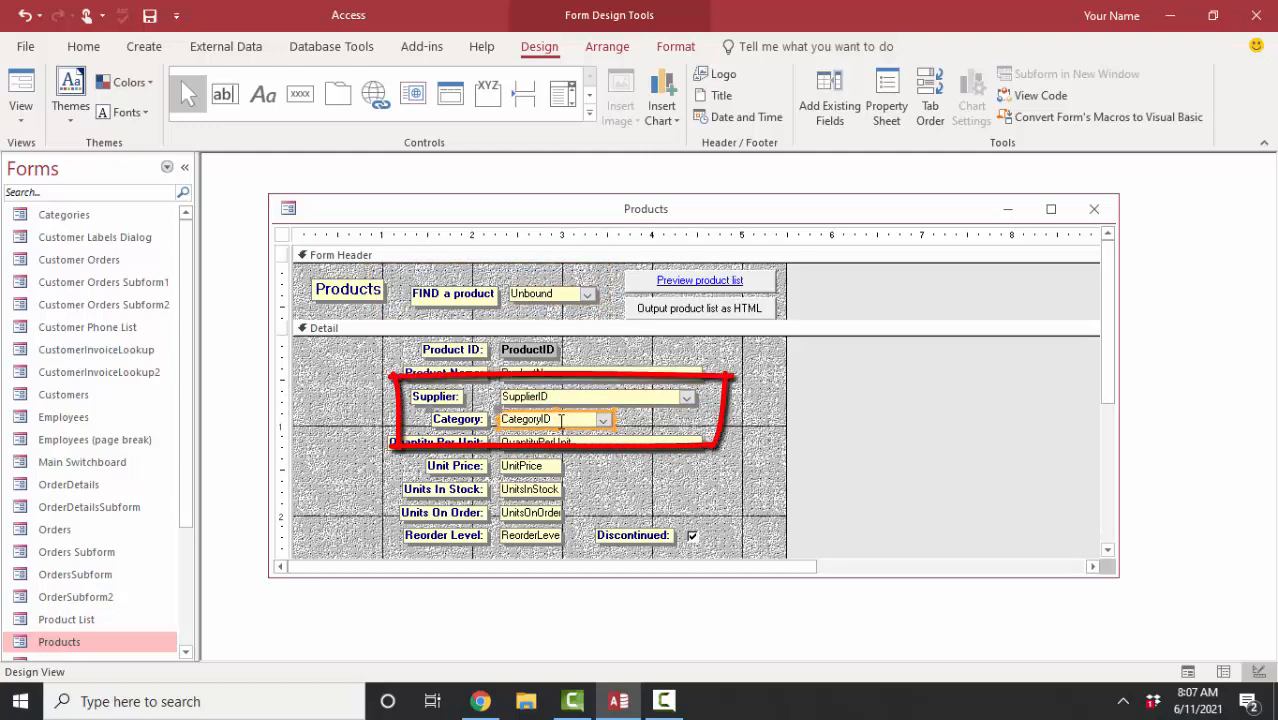
{"action": "left_click", "coordinate": [568, 293]}
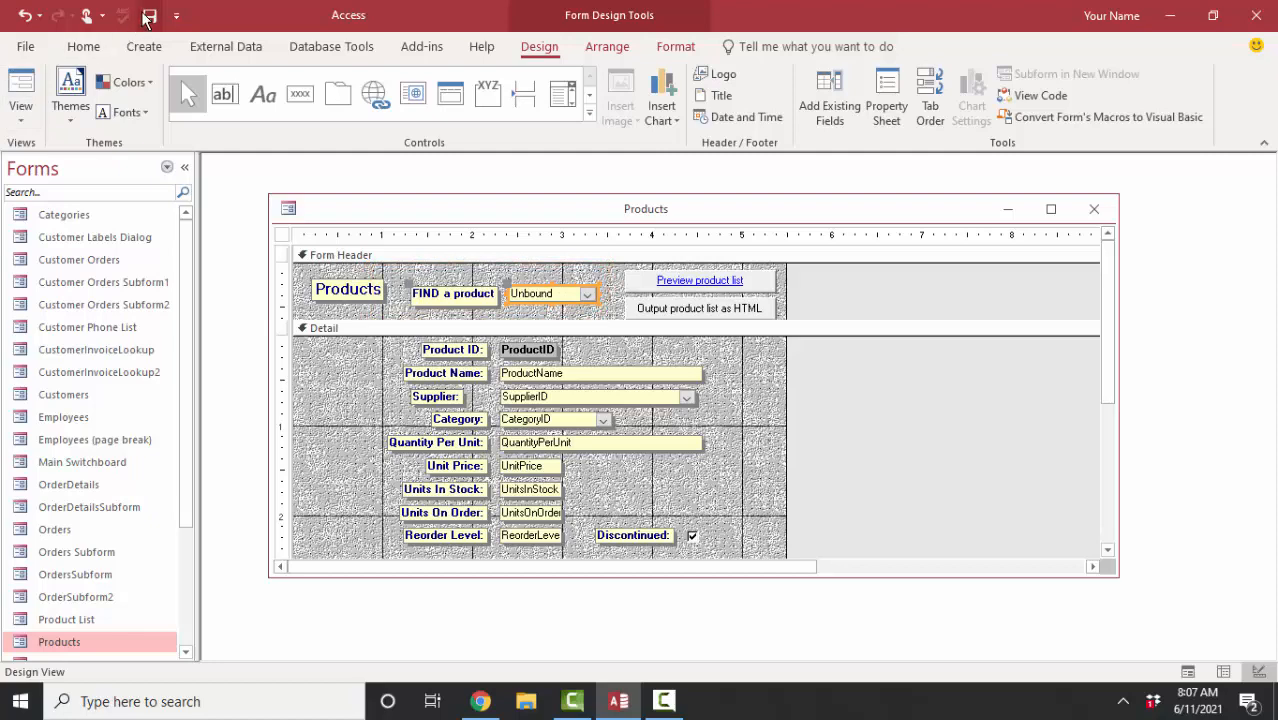
In Form View, look up Tofu with the FIND a product combo box and set its supplier to Norske Meierier
{"action": "left_click", "coordinate": [22, 90]}
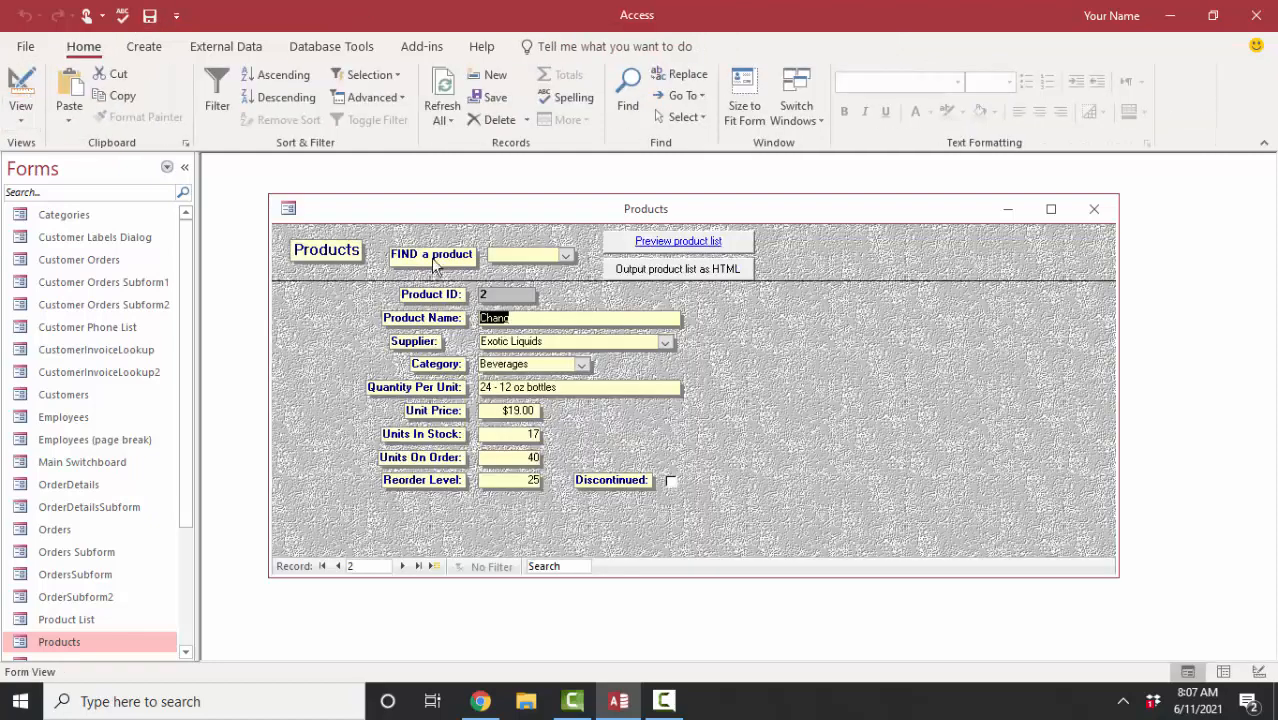
{"action": "left_click", "coordinate": [566, 256]}
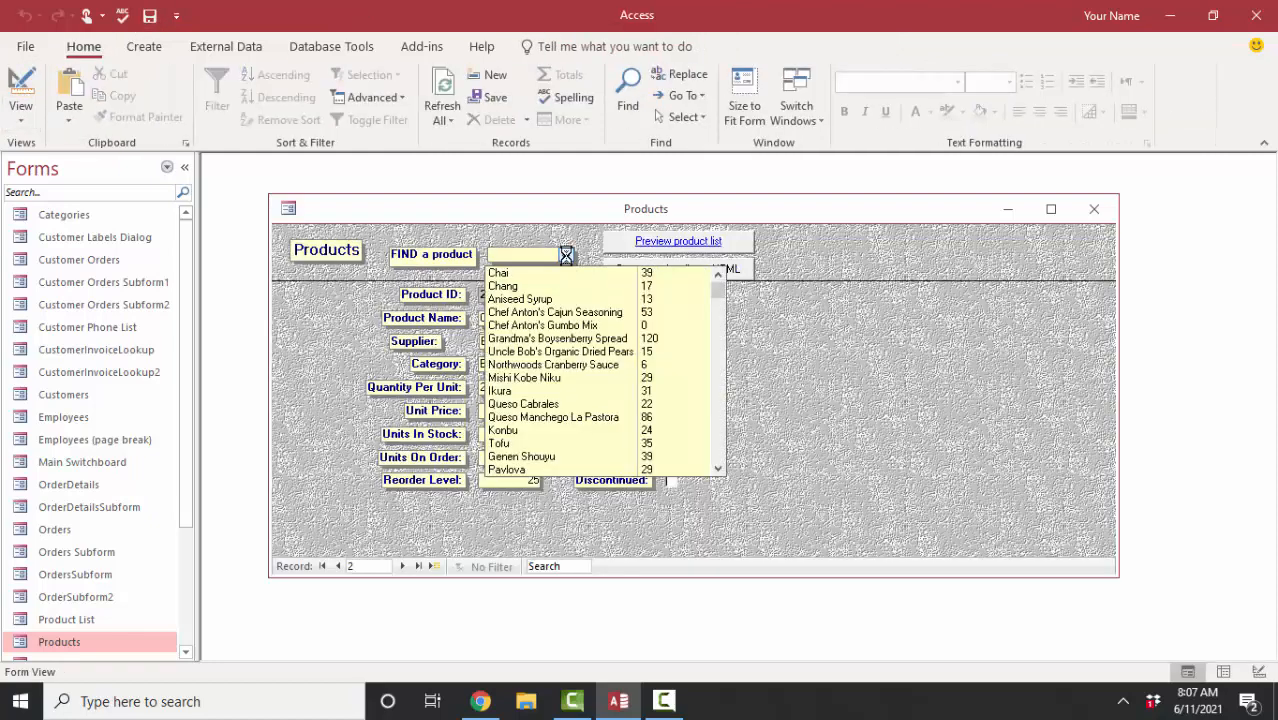
{"action": "left_click", "coordinate": [535, 443]}
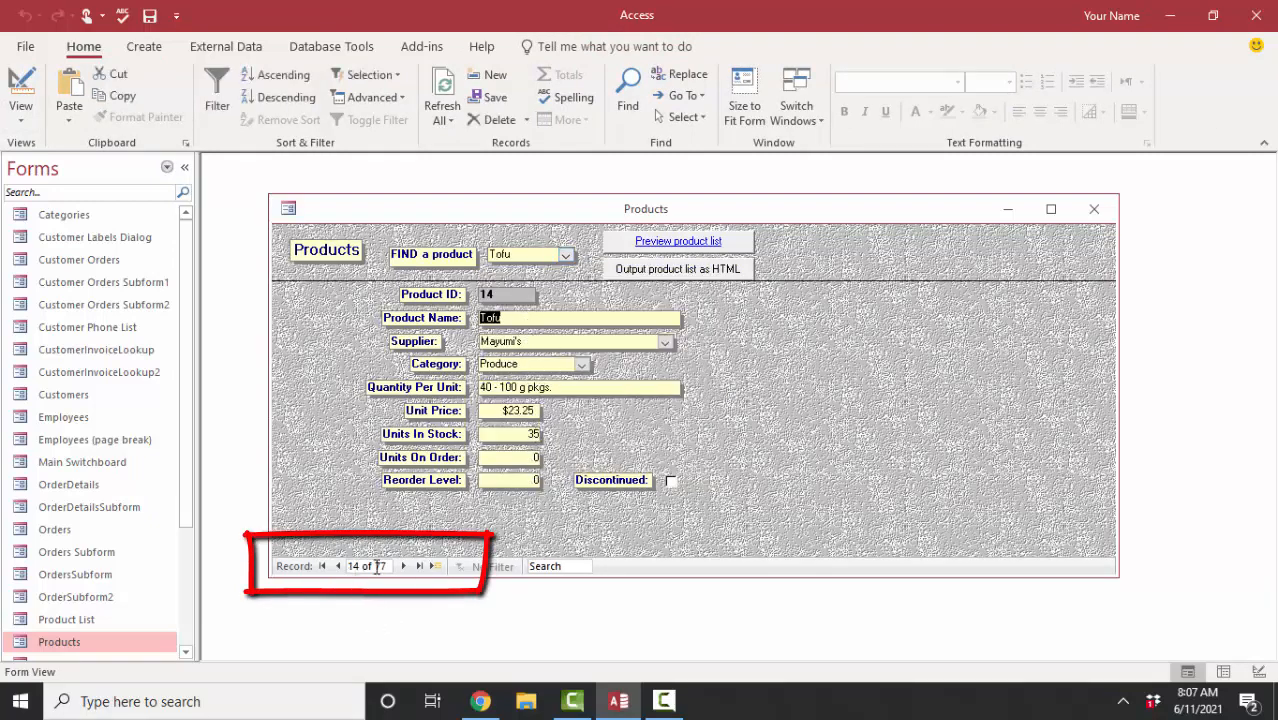
{"action": "left_click", "coordinate": [669, 343]}
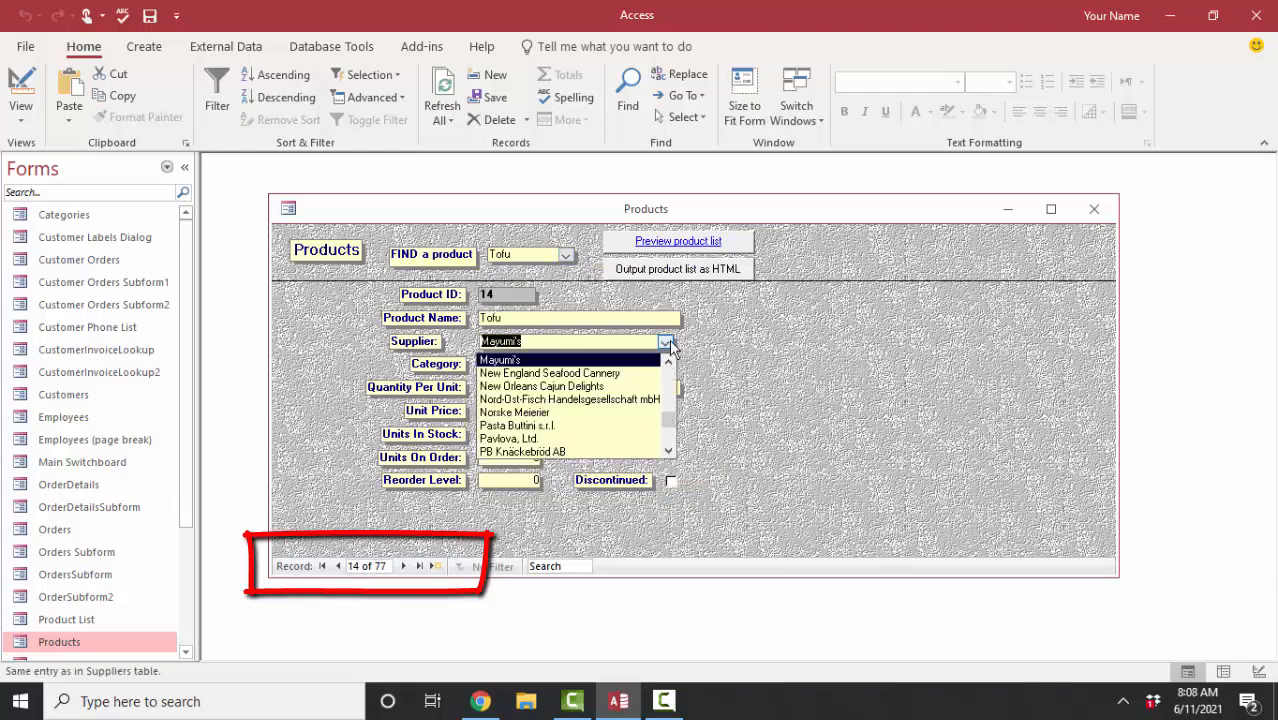
{"action": "left_click", "coordinate": [615, 412]}
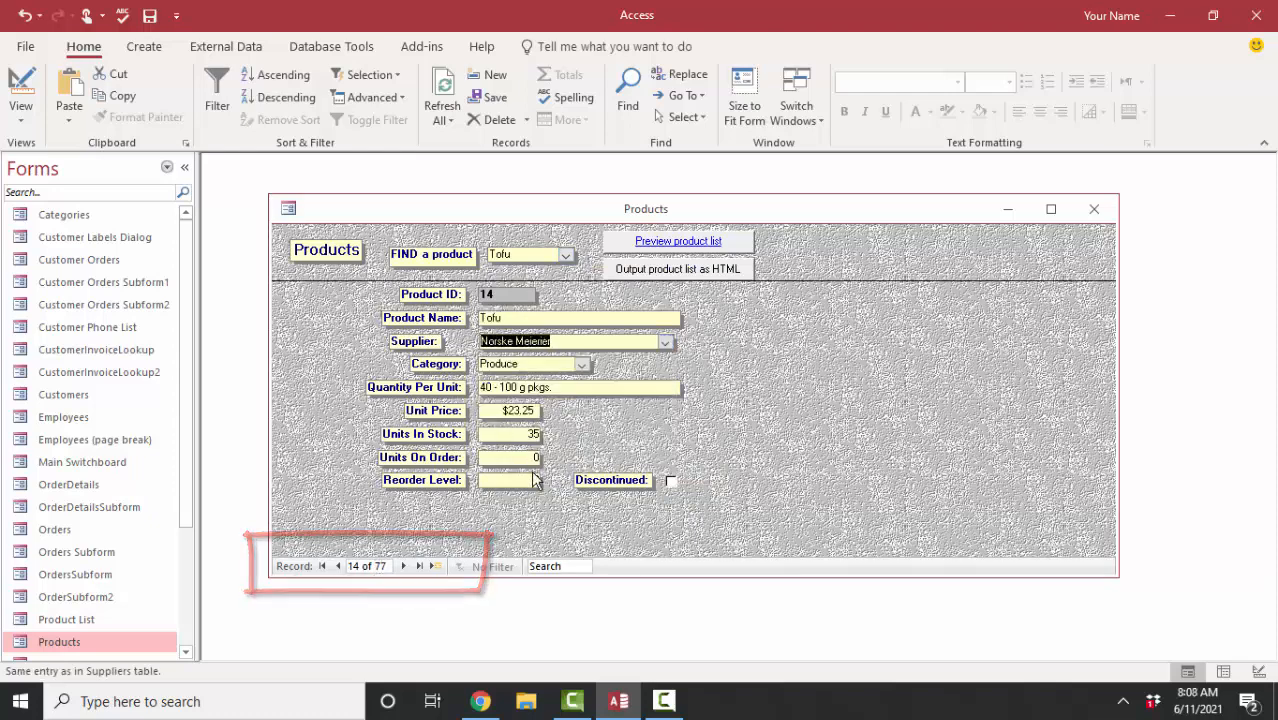
Use the FIND a product combo box to look up the Alice Mutton and Boston Crab Meat records
{"action": "left_click", "coordinate": [566, 256]}
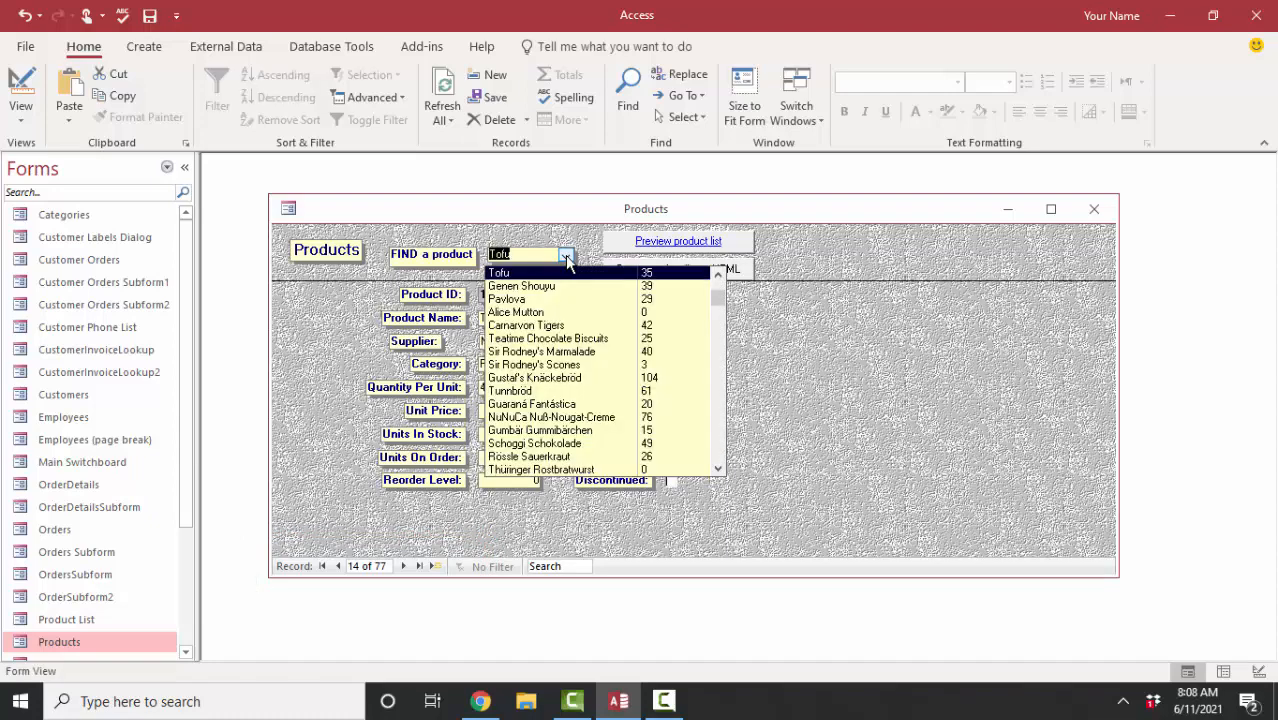
{"action": "left_click", "coordinate": [556, 313]}
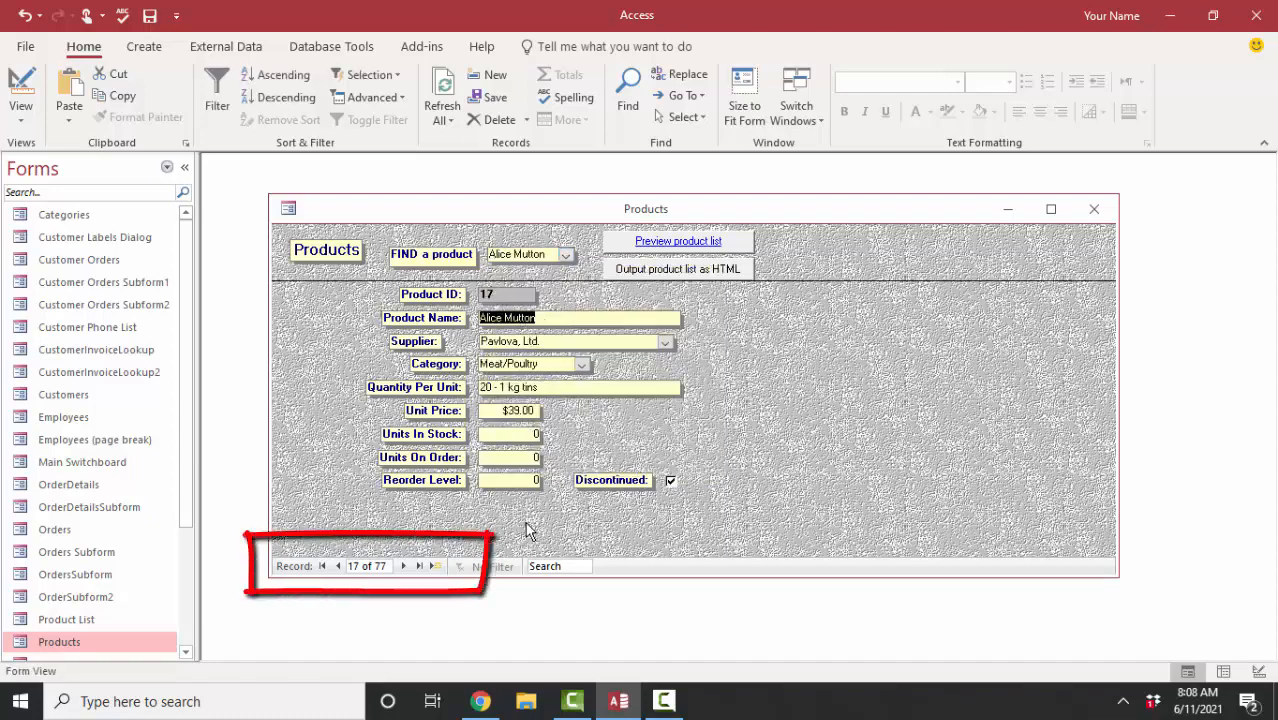
{"action": "left_click", "coordinate": [567, 256]}
{"action": "scroll", "coordinate": [550, 400], "scroll_direction": "down", "scroll_amount": 4}
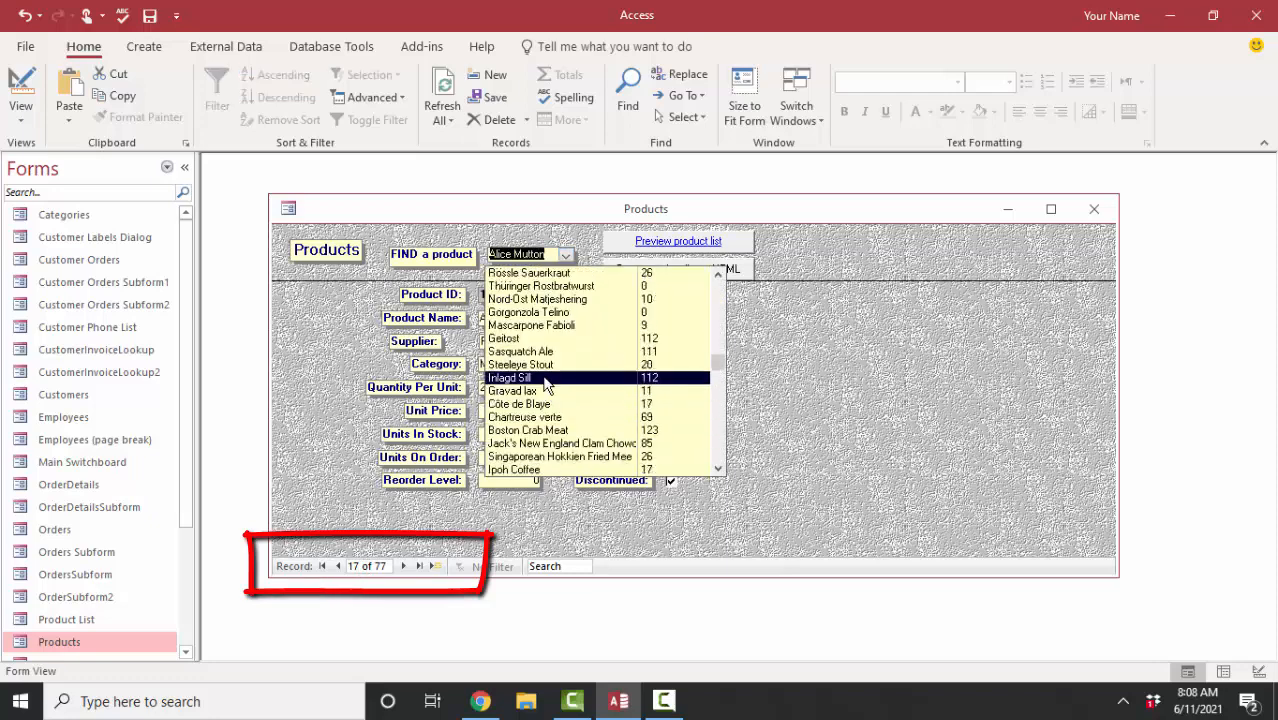
{"action": "left_click", "coordinate": [520, 430]}
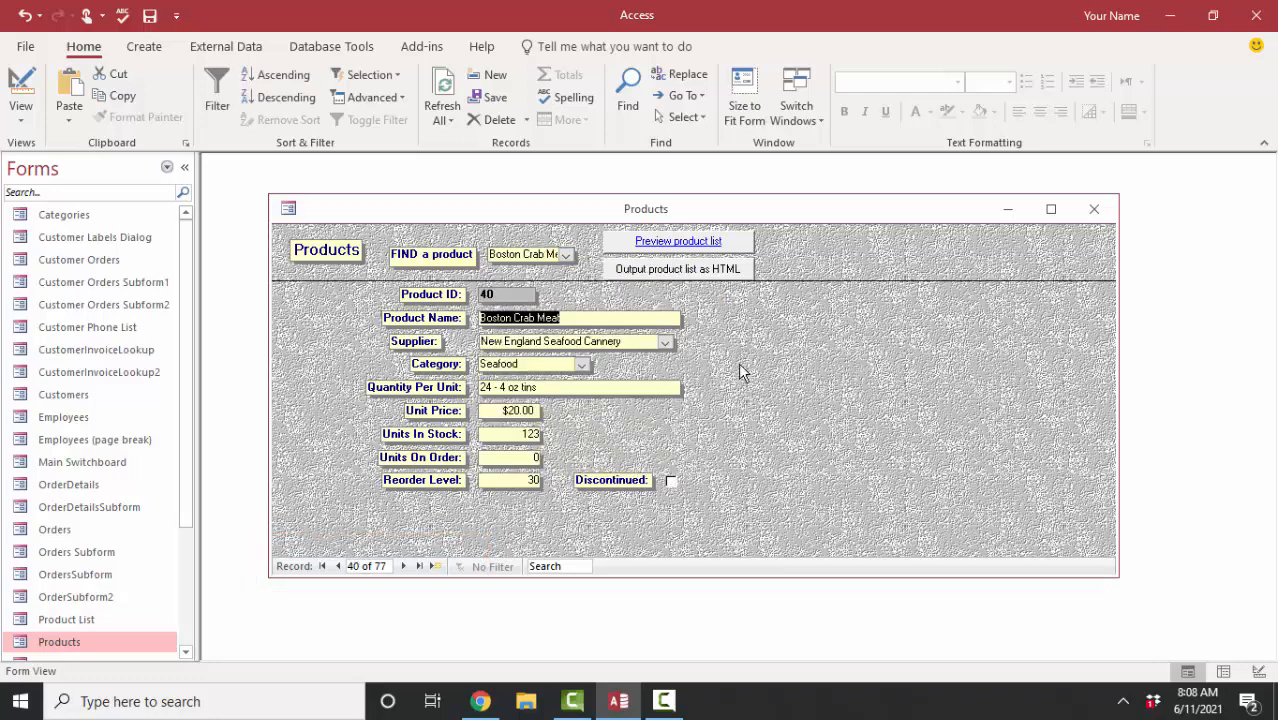
In Design View, widen the FIND a product combo box so it extends to about the 5-inch mark in the form header
{"action": "right_click", "coordinate": [794, 356]}
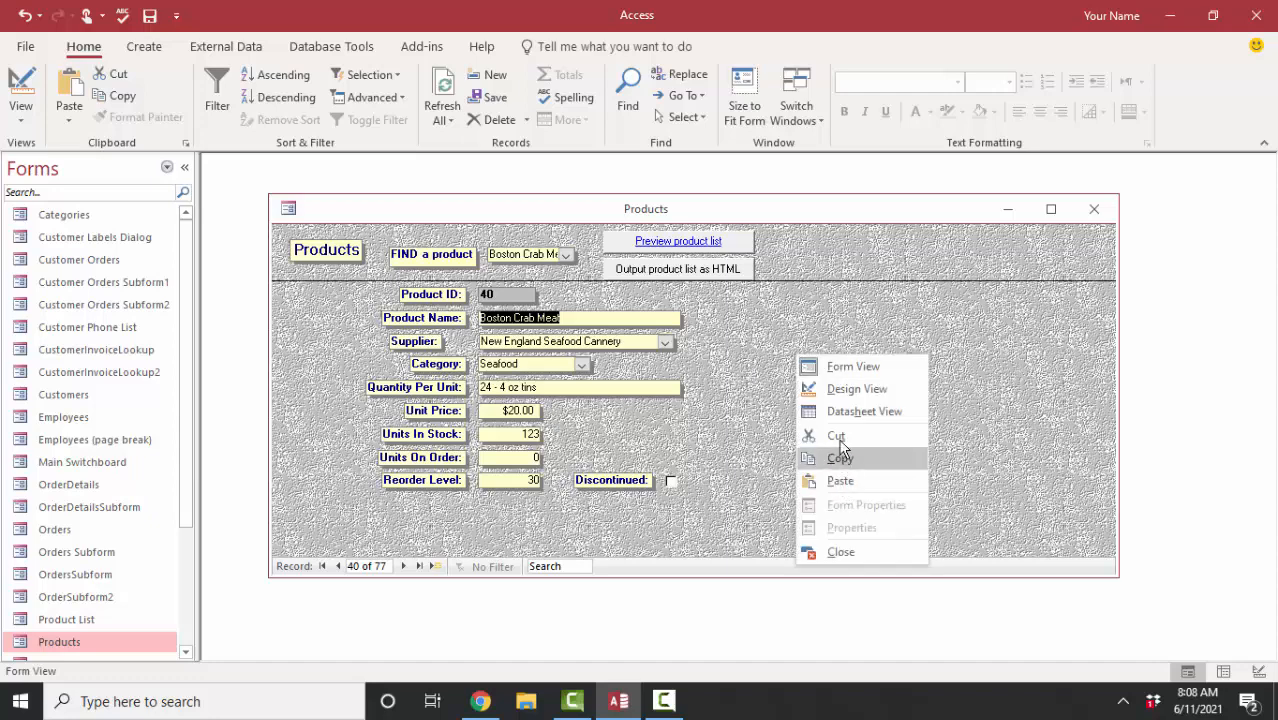
{"action": "left_click", "coordinate": [844, 390]}
{"action": "left_click_drag", "start_coordinate": [599, 297], "coordinate": [739, 299]}
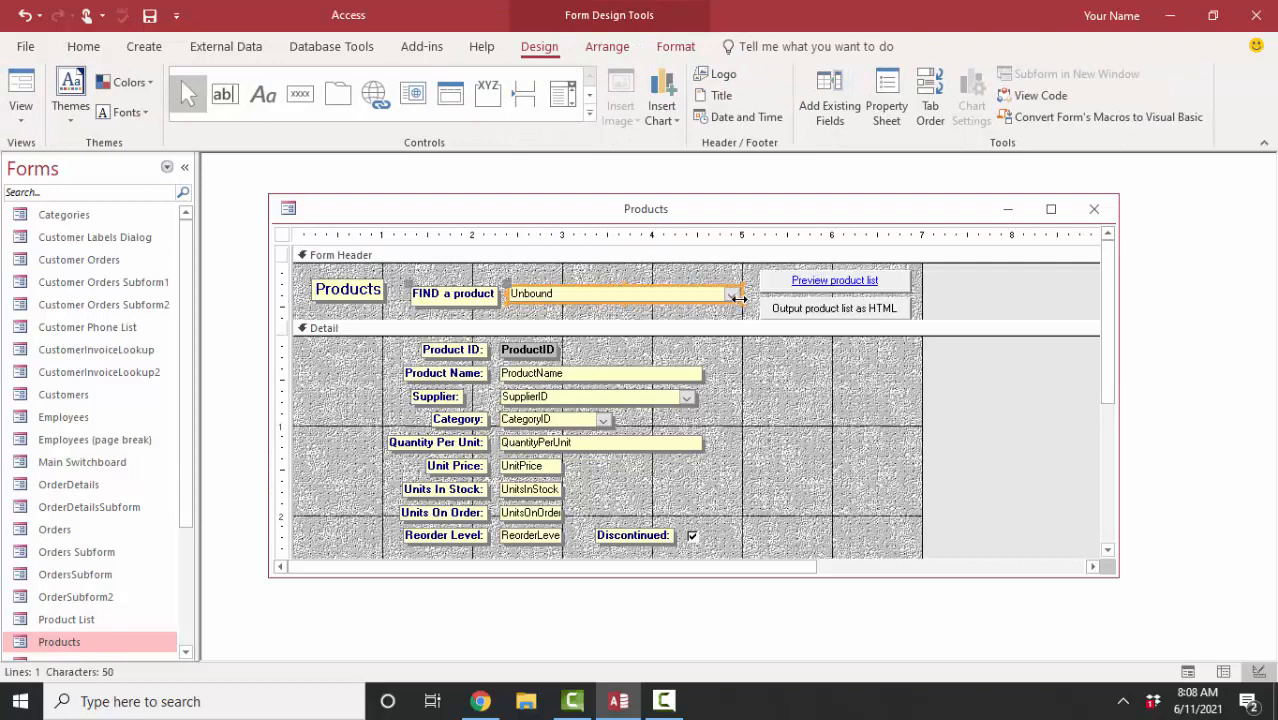
Set the List Rows property of the FIND a product combo box to 99 and check its expanded list in Form View
{"action": "double_click", "coordinate": [666, 303]}
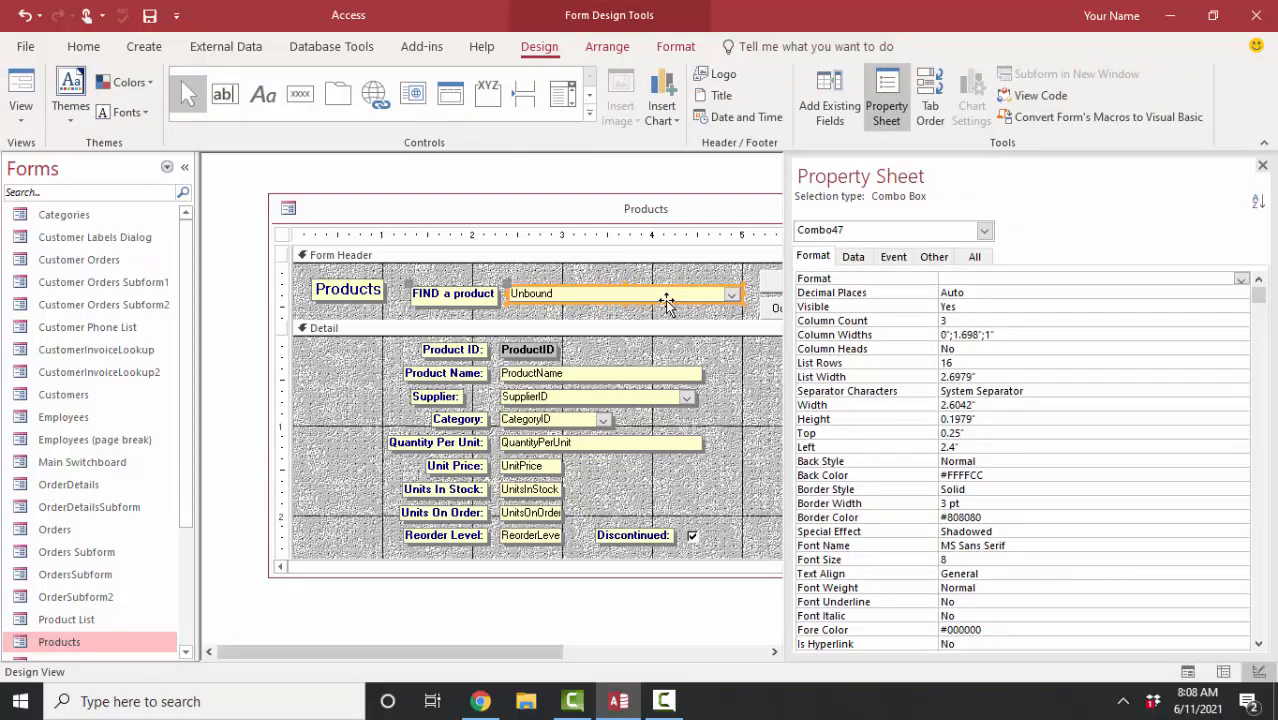
{"action": "double_click", "coordinate": [969, 364]}
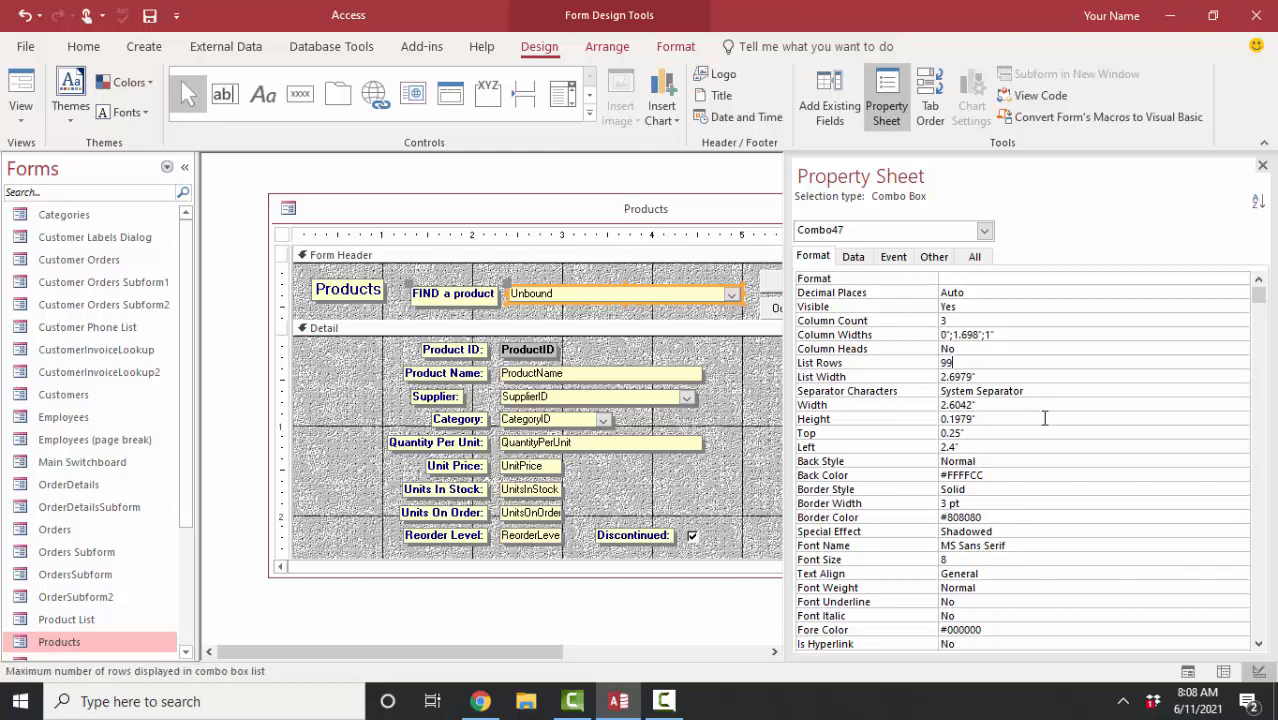
{"action": "left_click", "coordinate": [20, 92]}
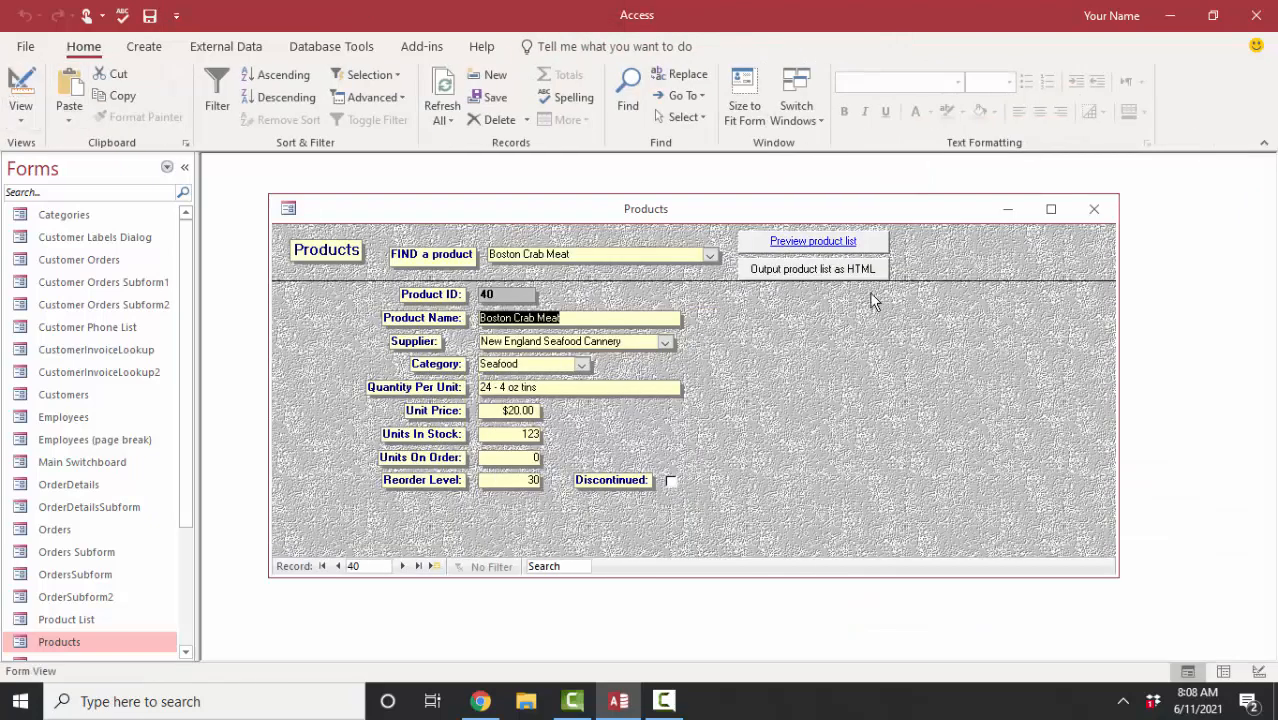
{"action": "left_click", "coordinate": [709, 254]}
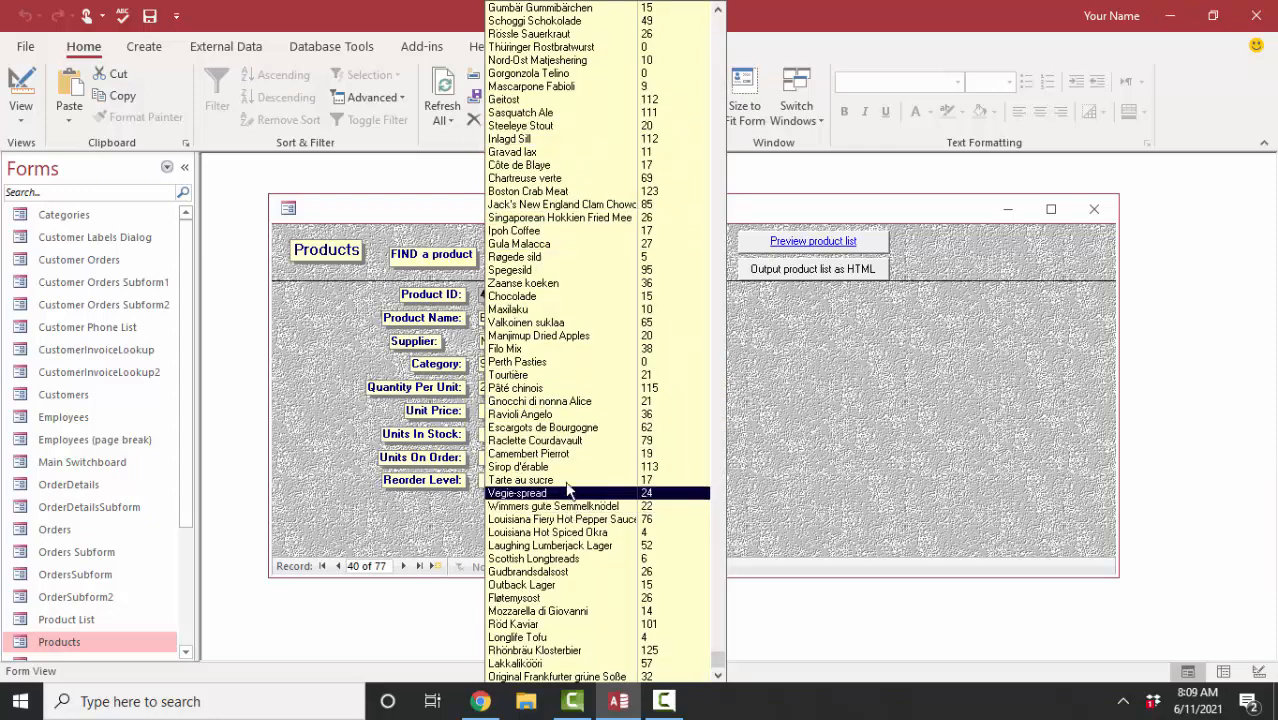
In Design View, sort the FIND a product combo box's row source query by ProductName in ascending order, preview it and save the SQL change
{"action": "left_click", "coordinate": [29, 97]}
{"action": "left_click", "coordinate": [29, 97]}
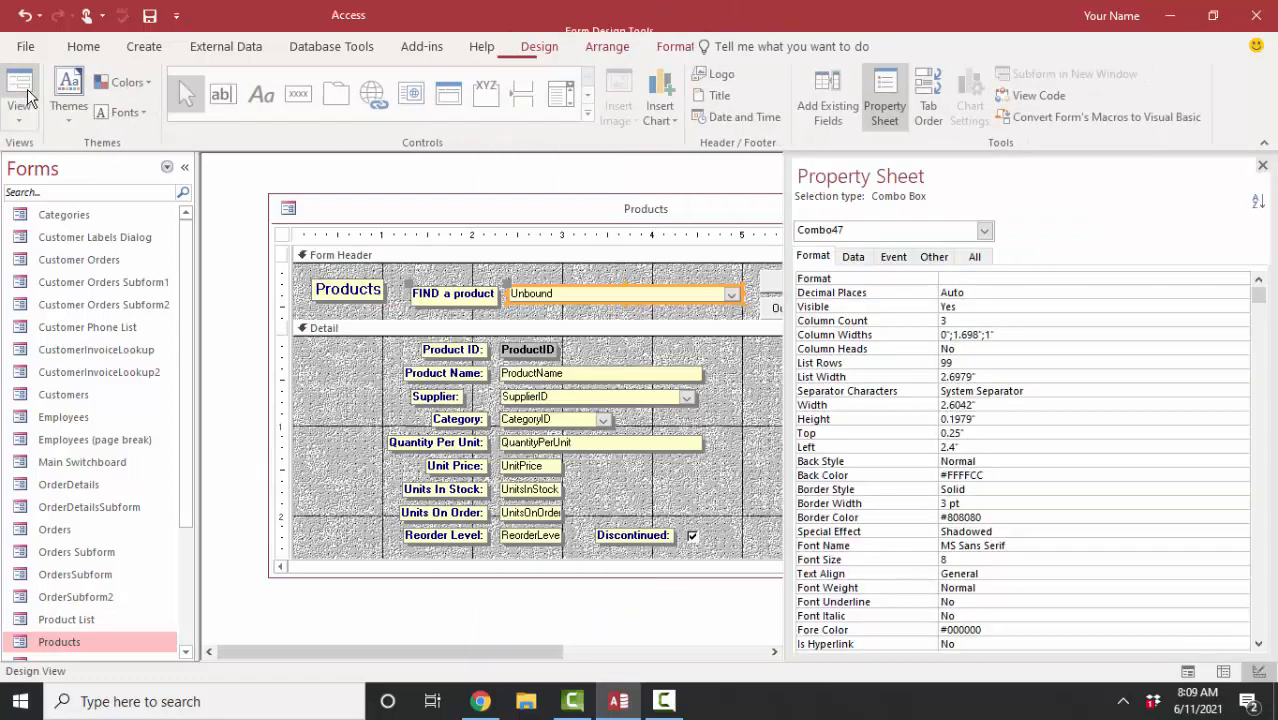
{"action": "left_click", "coordinate": [869, 264]}
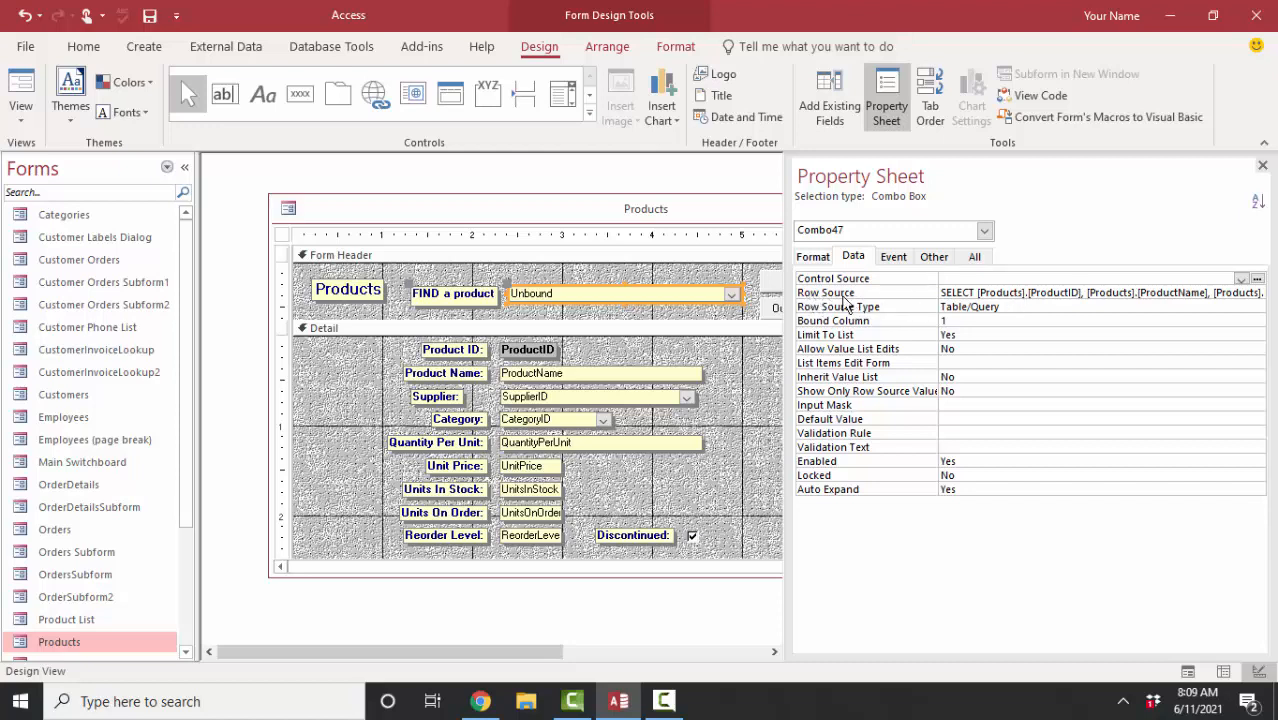
{"action": "left_click", "coordinate": [965, 279]}
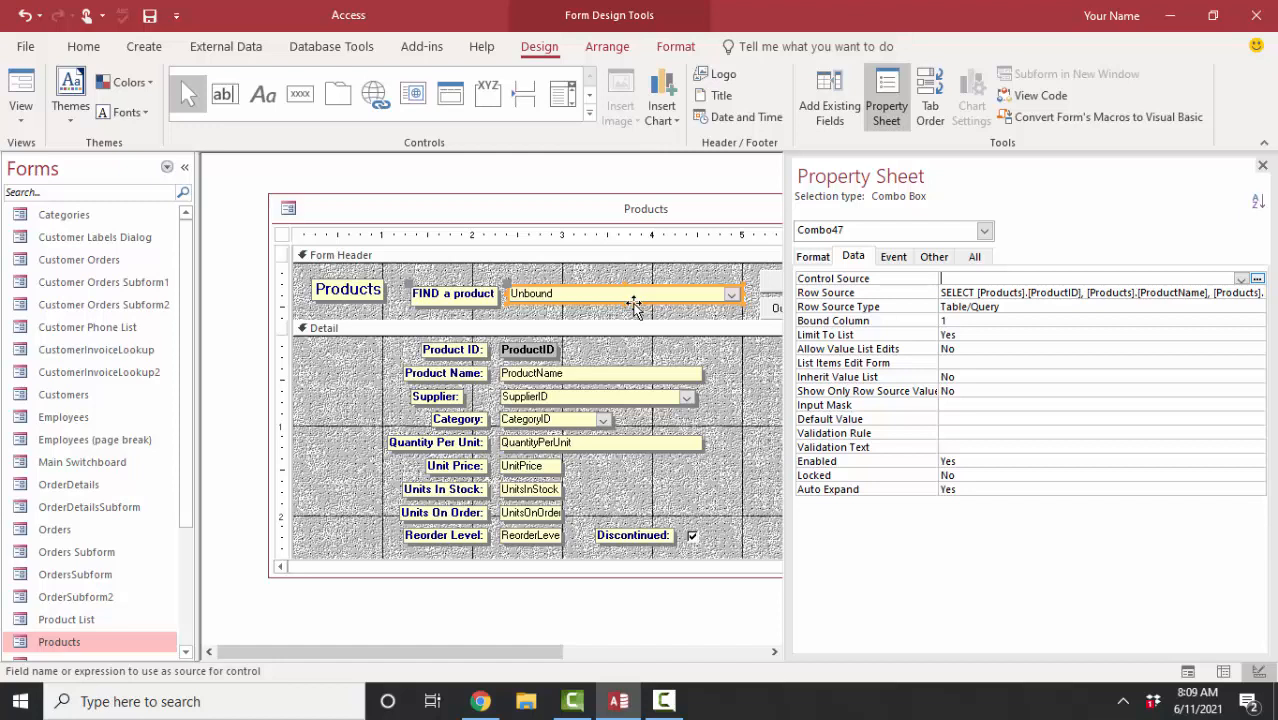
{"action": "left_click", "coordinate": [997, 292]}
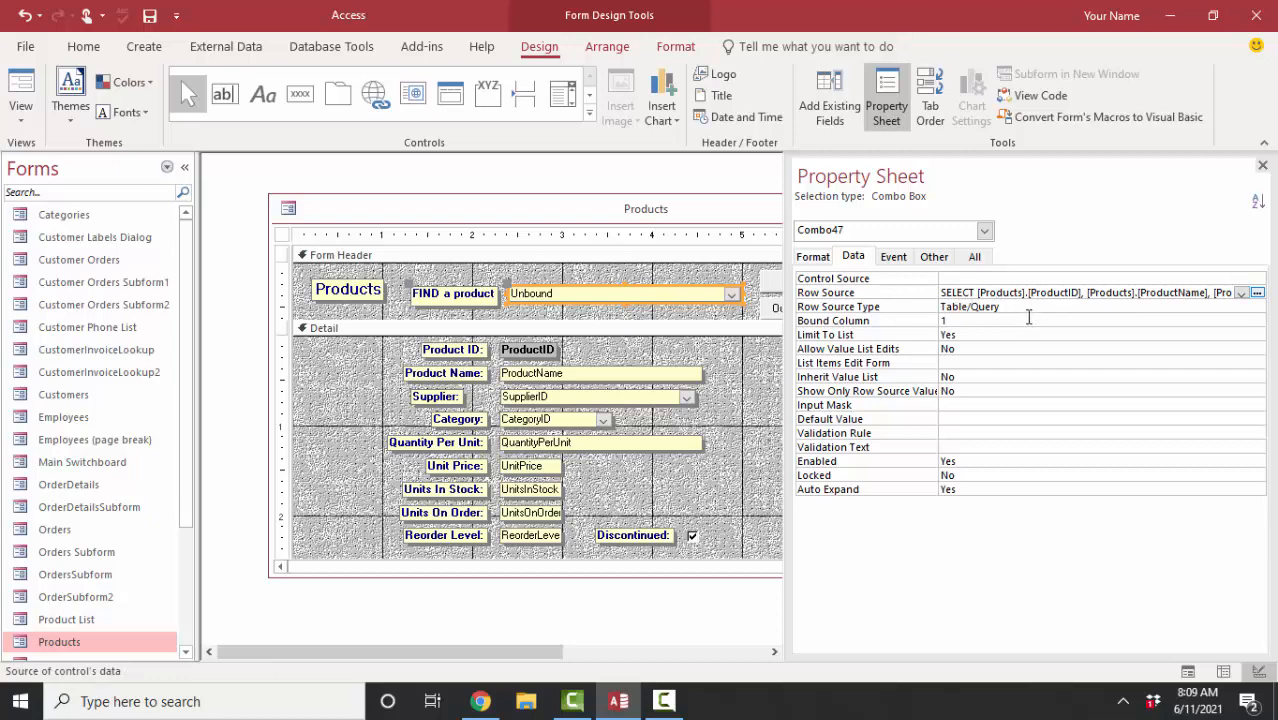
{"action": "left_click", "coordinate": [1257, 292]}
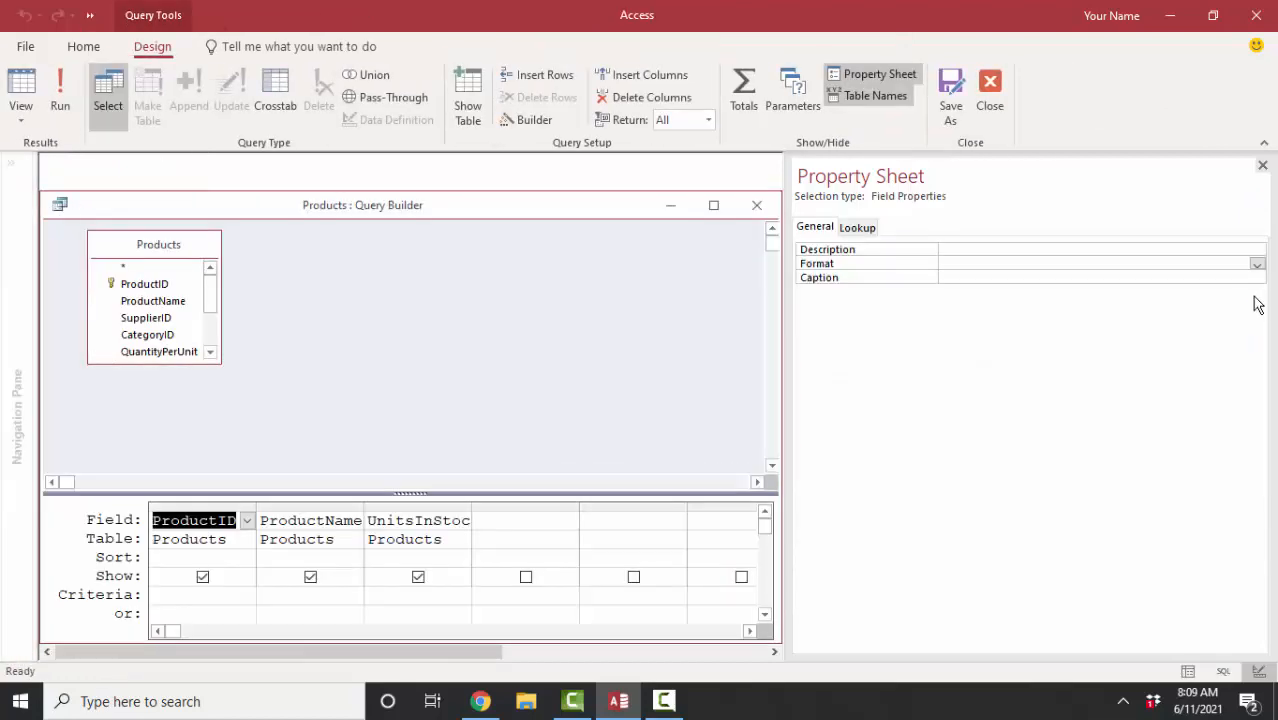
{"action": "left_click", "coordinate": [354, 556]}
{"action": "left_click", "coordinate": [355, 558]}
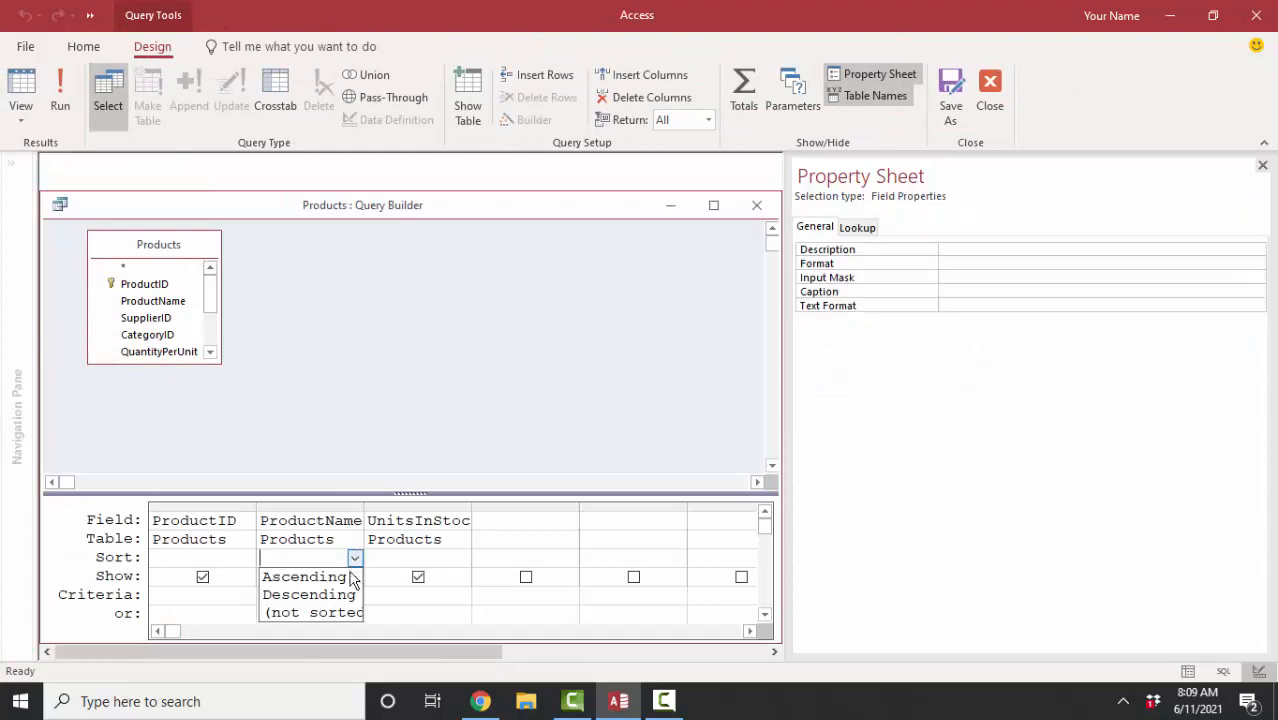
{"action": "left_click", "coordinate": [351, 576]}
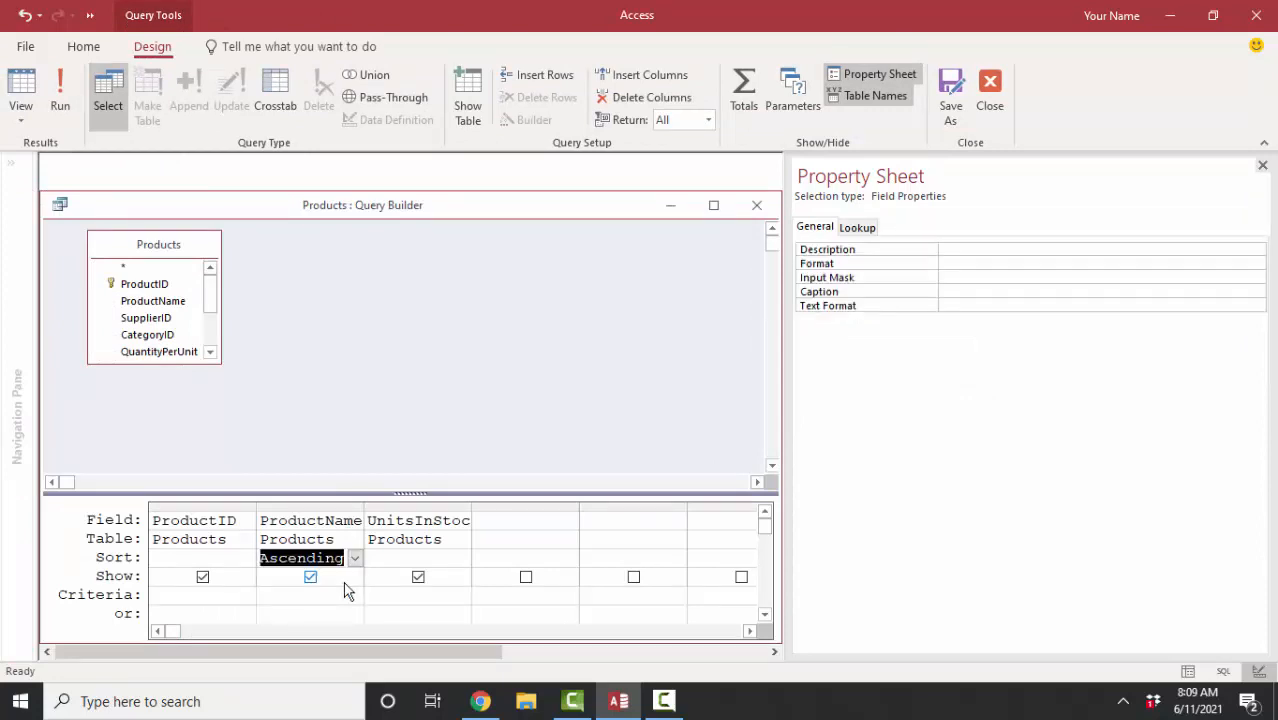
{"action": "left_click", "coordinate": [22, 88]}
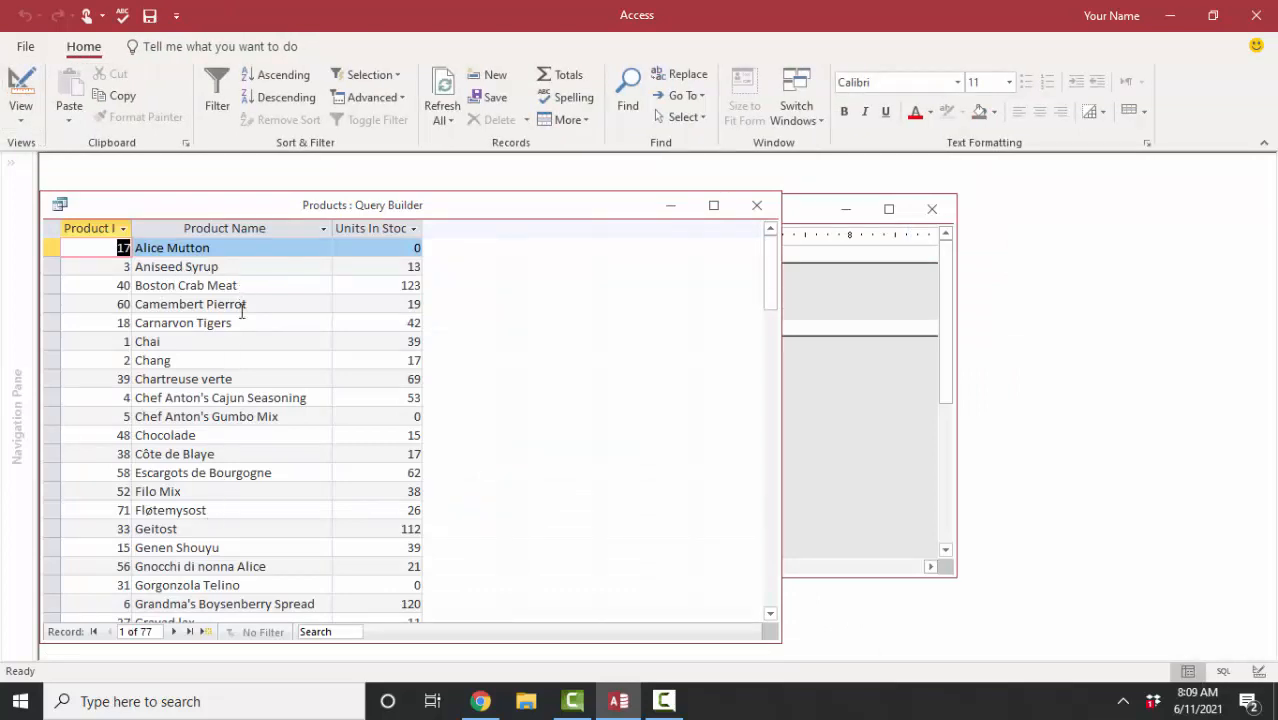
{"action": "left_click", "coordinate": [756, 206]}
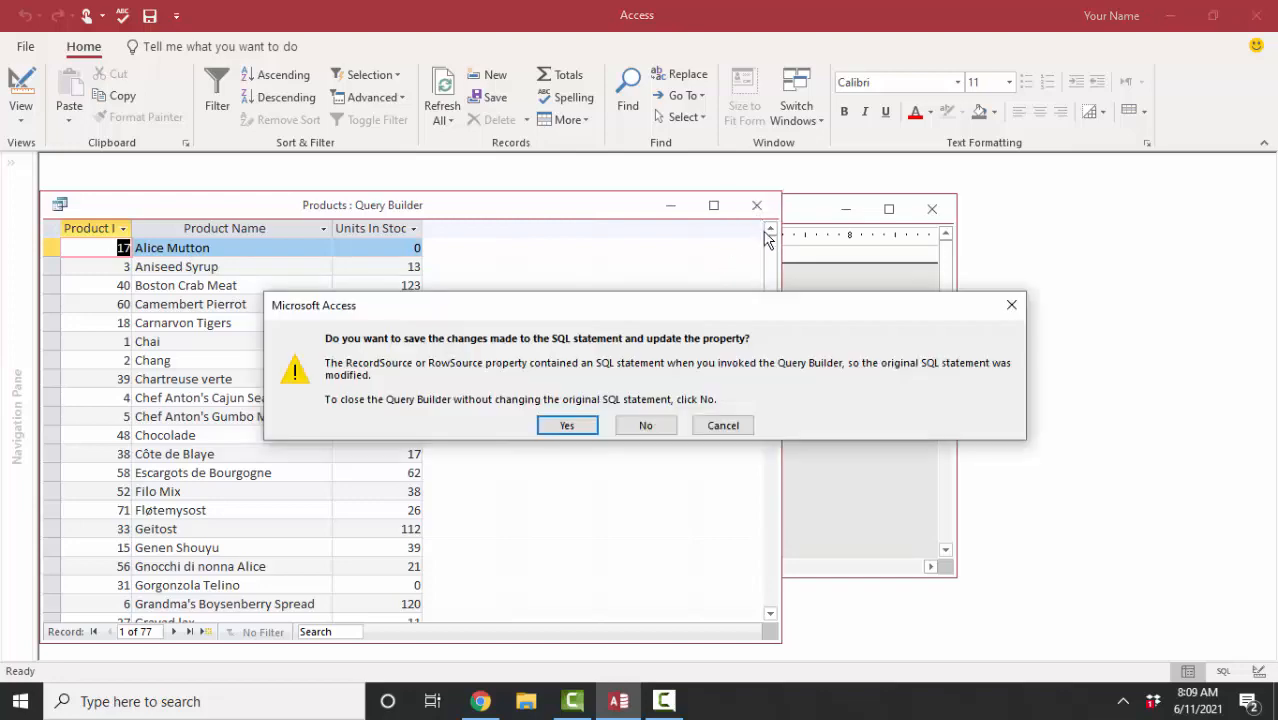
{"action": "left_click", "coordinate": [577, 424]}
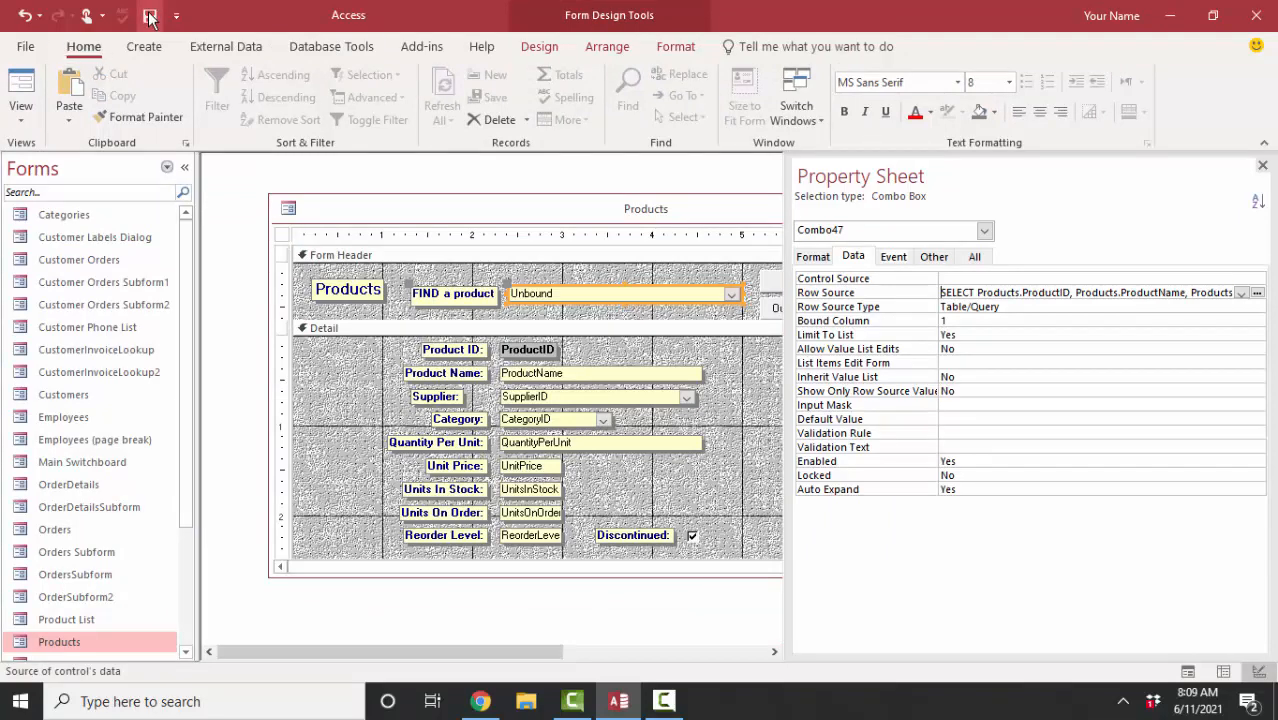
In Form View, use the FIND a product combo box to look up the Pavlova record
{"action": "left_click", "coordinate": [31, 90]}
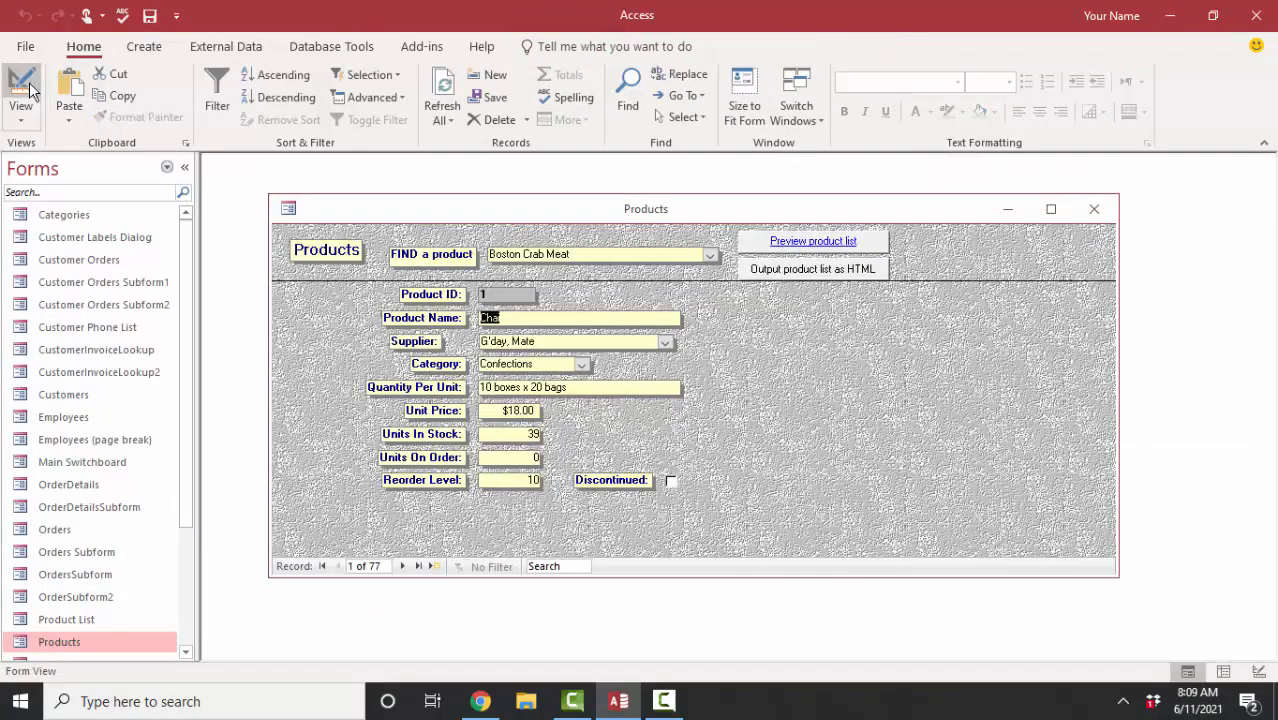
{"action": "left_click", "coordinate": [709, 257]}
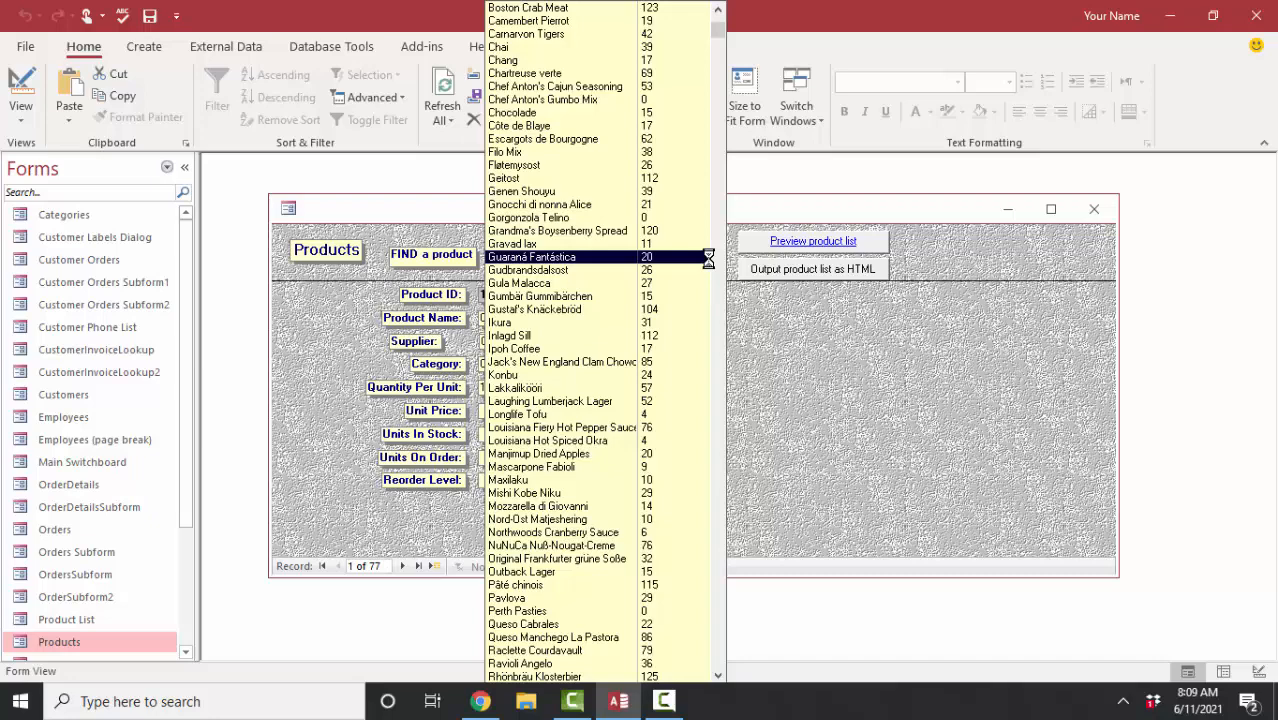
{"action": "left_click", "coordinate": [563, 598]}
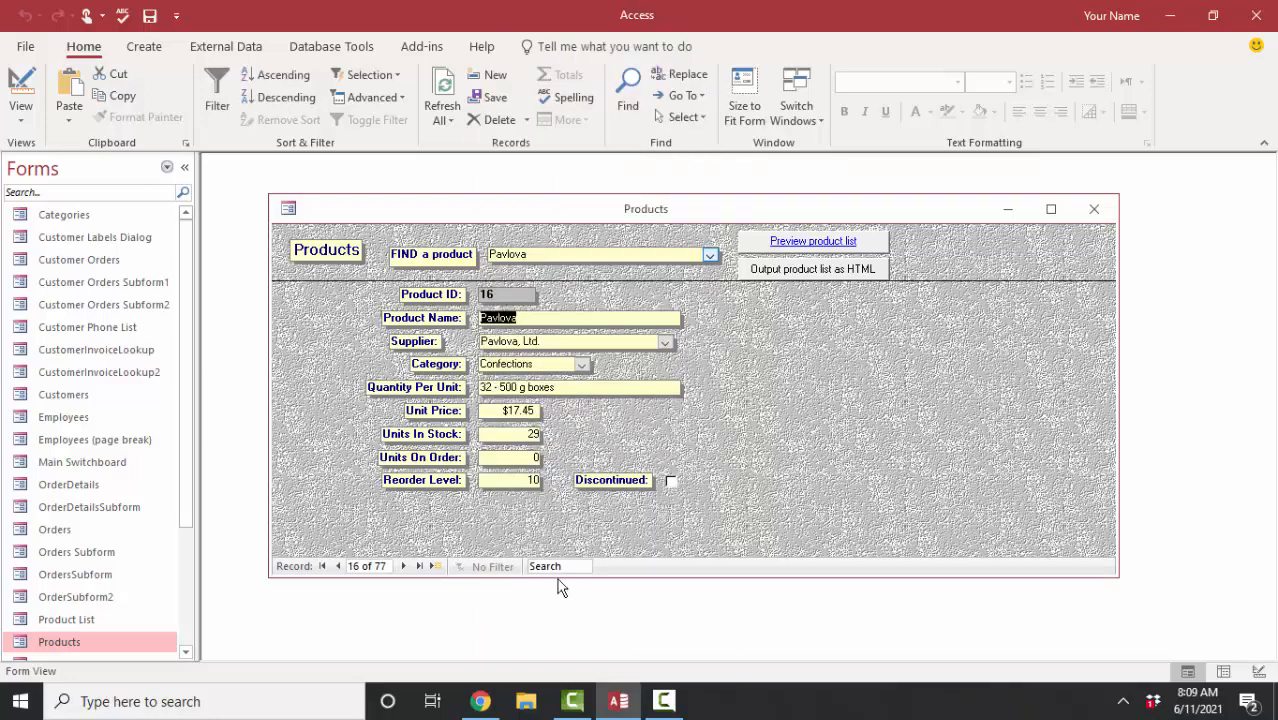
Back in Design View, review the combo box's row source query in the Query Builder and its datasheet, leaving it unchanged
{"action": "left_click", "coordinate": [18, 86]}
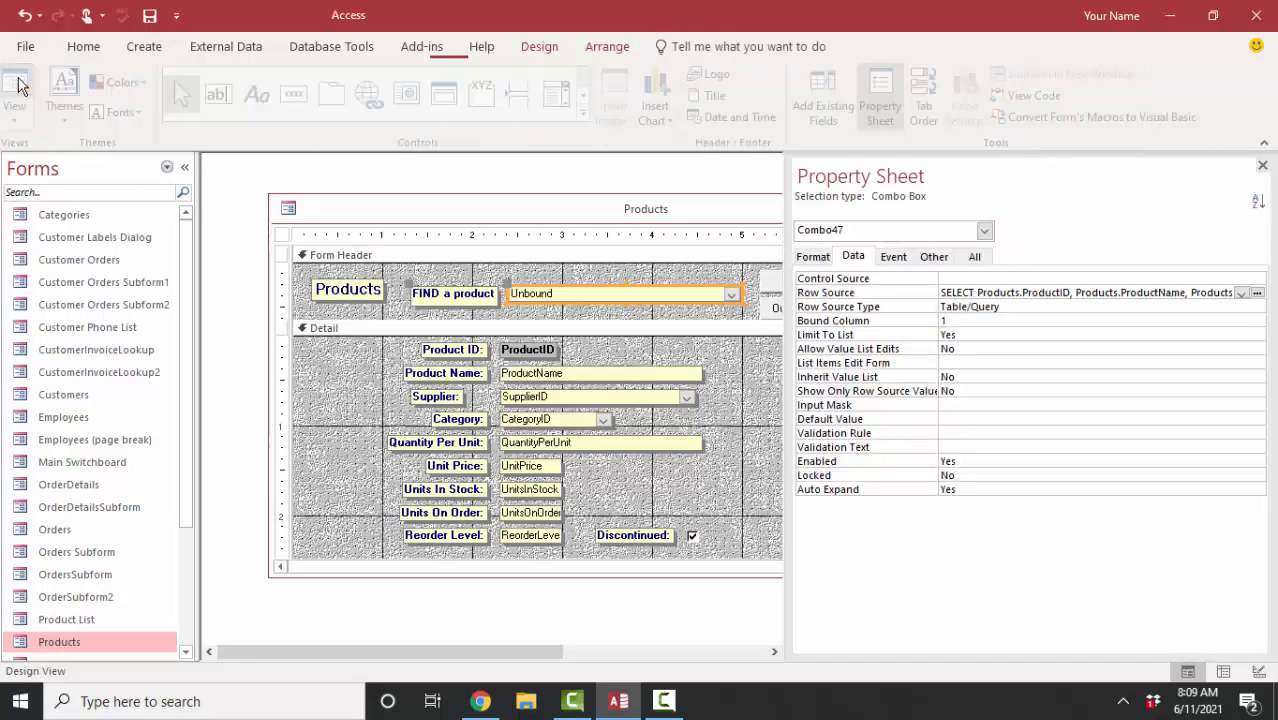
{"action": "left_click", "coordinate": [1012, 292]}
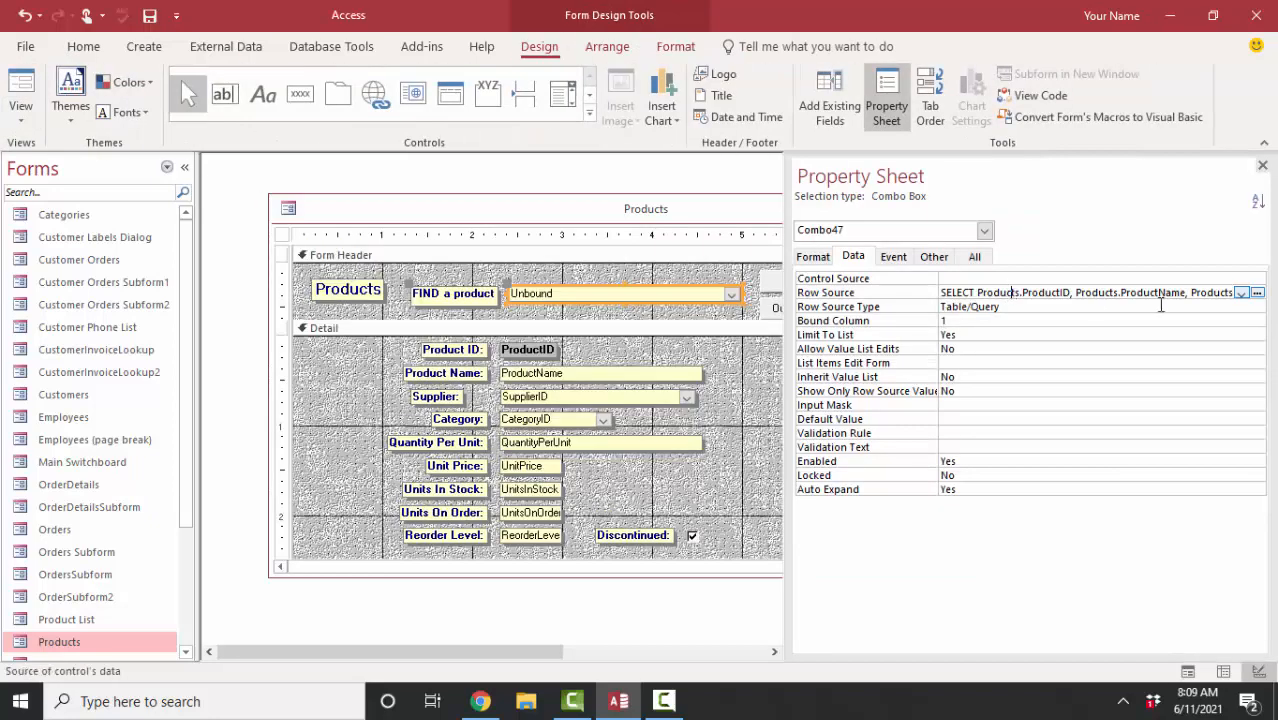
{"action": "left_click", "coordinate": [1257, 293]}
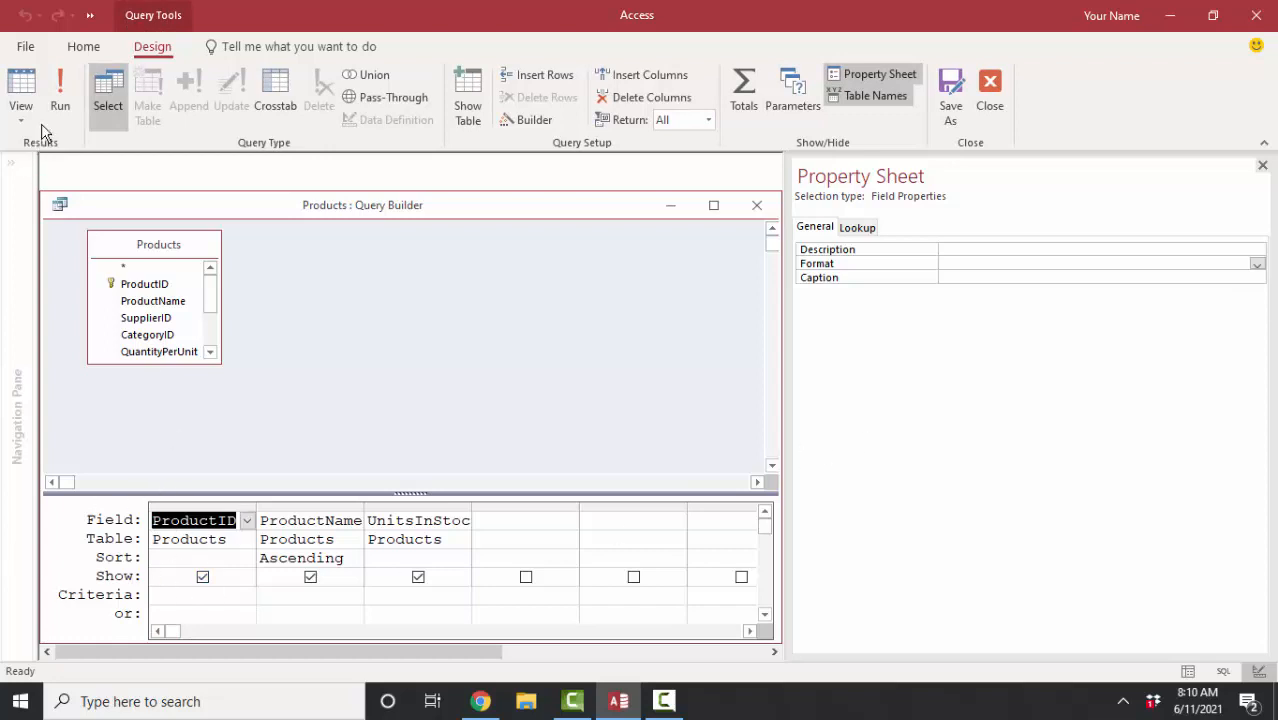
{"action": "left_click", "coordinate": [22, 92]}
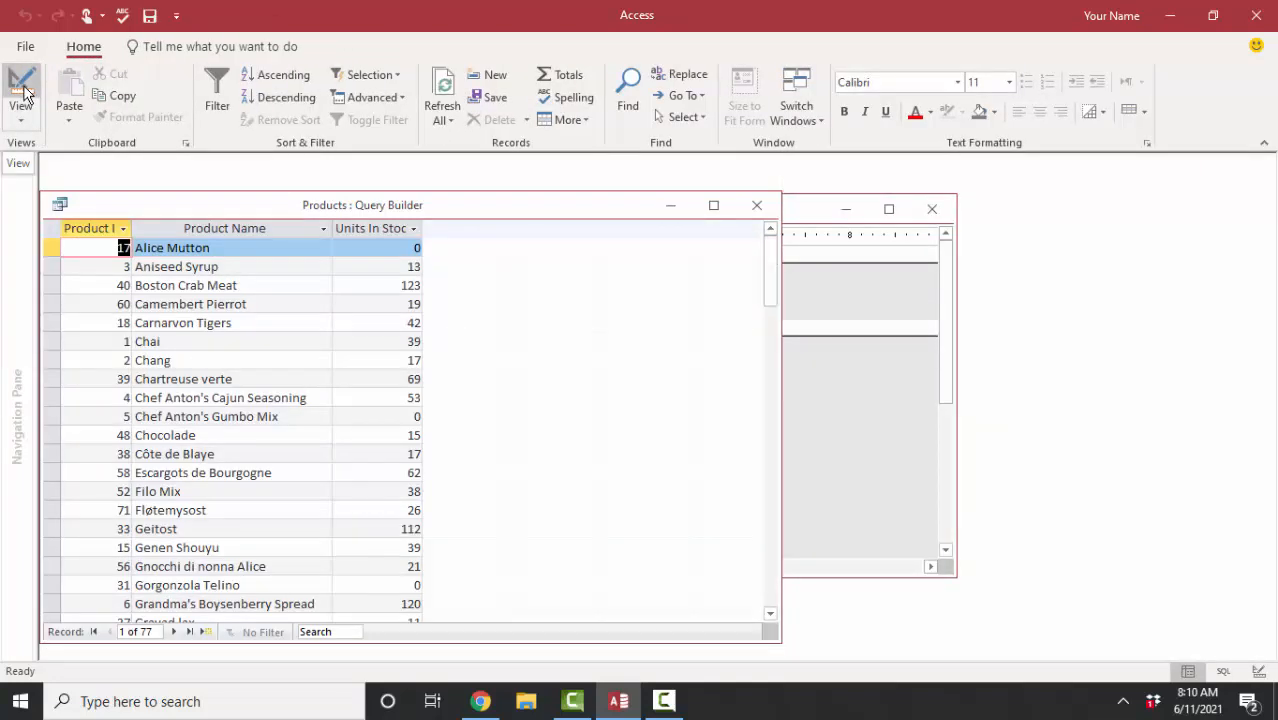
{"action": "left_click", "coordinate": [22, 92]}
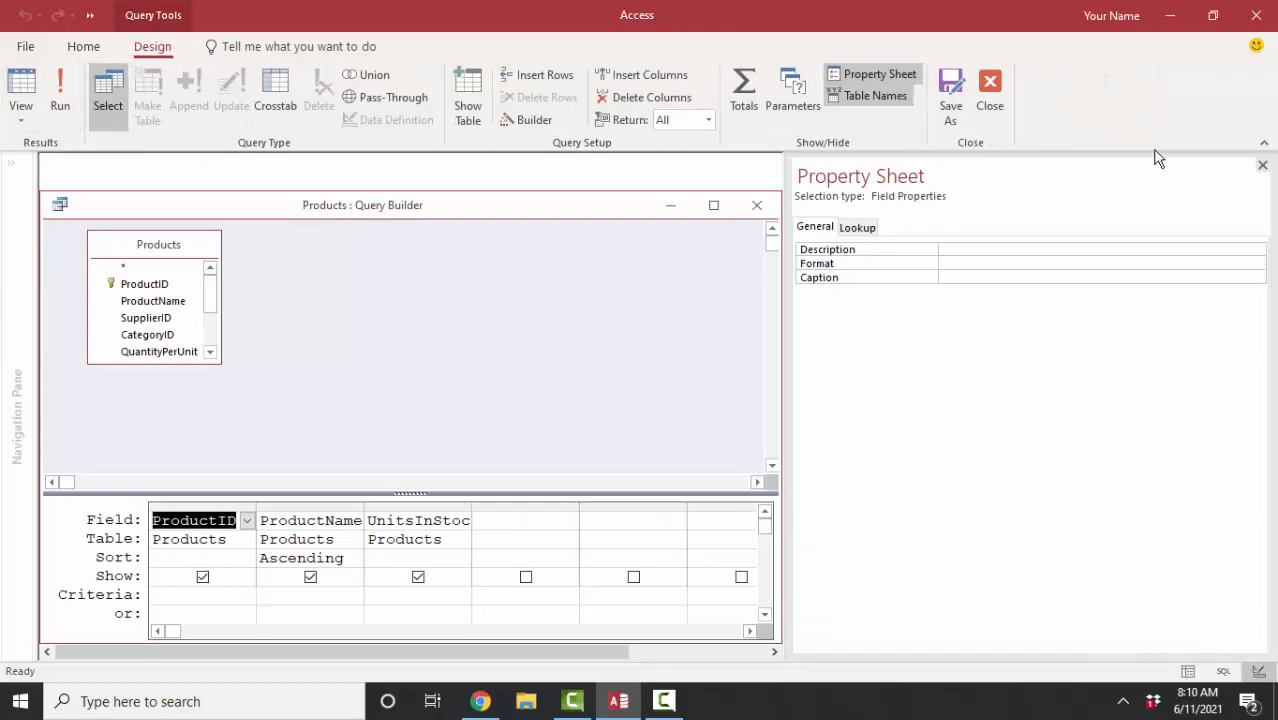
{"action": "left_click", "coordinate": [990, 95]}
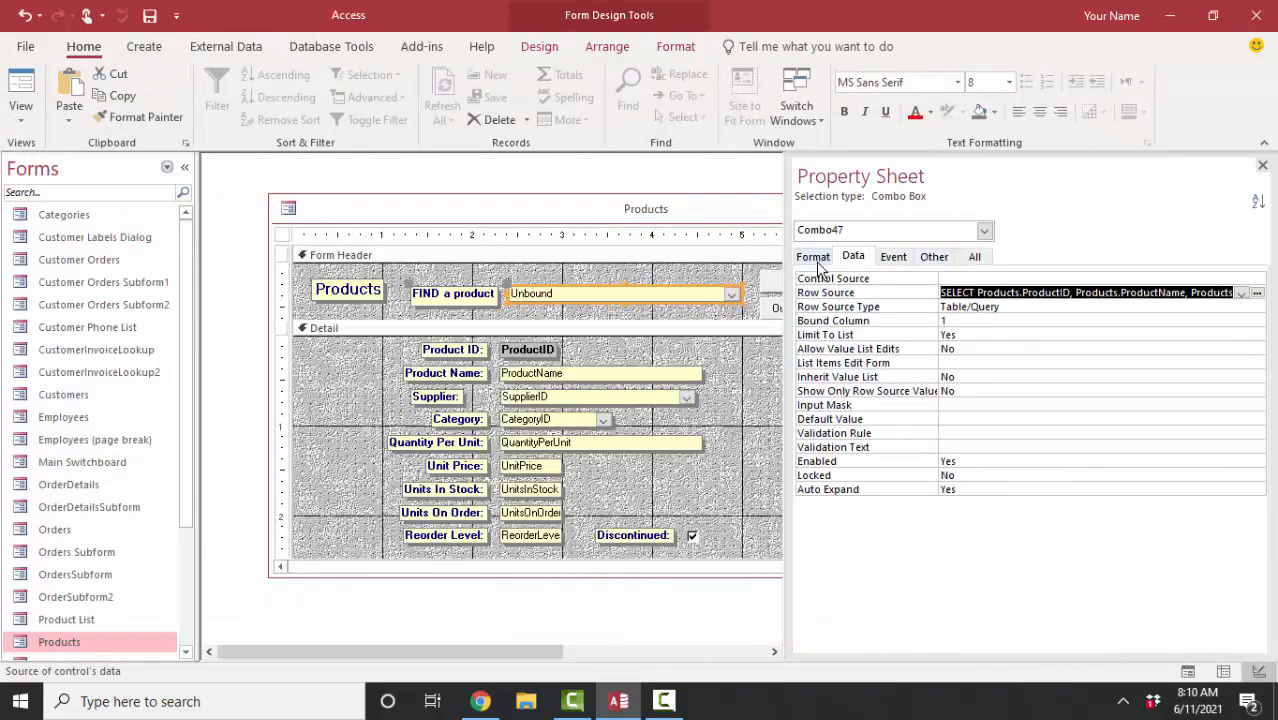
Examine the combo box's format and event properties, including the embedded macro attached to After Update
{"action": "left_click", "coordinate": [813, 257]}
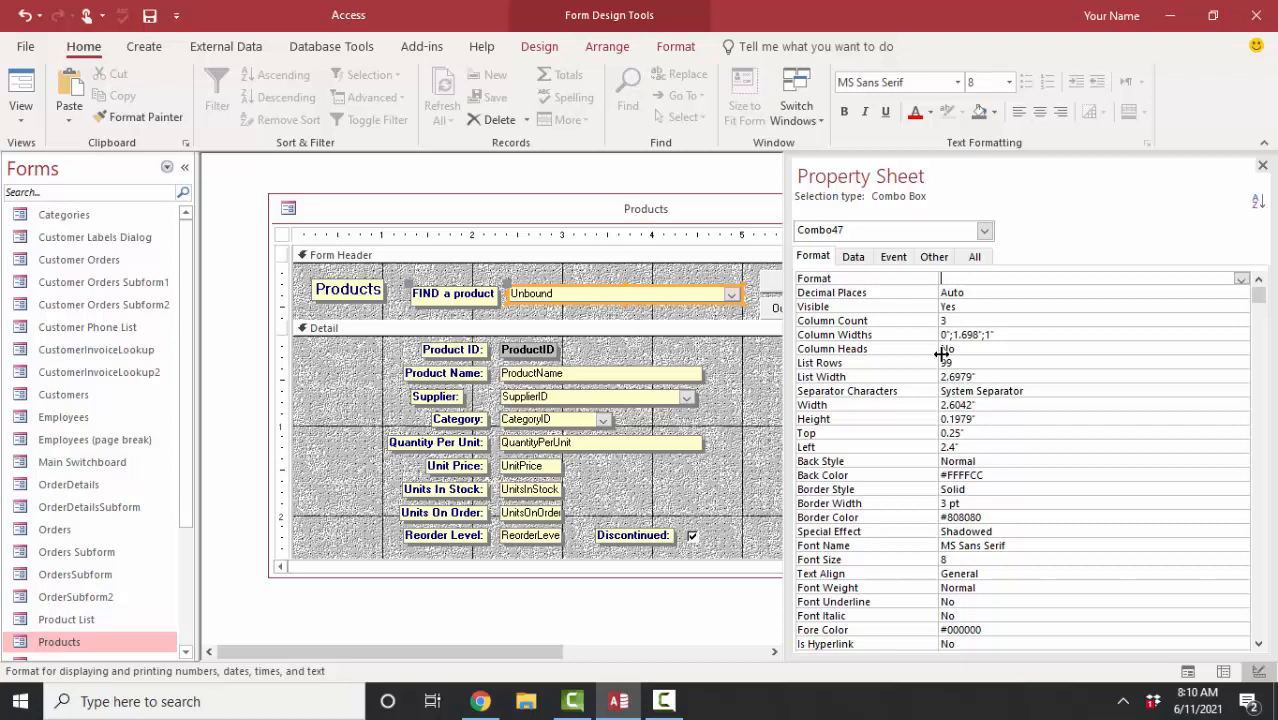
{"action": "left_click", "coordinate": [892, 258]}
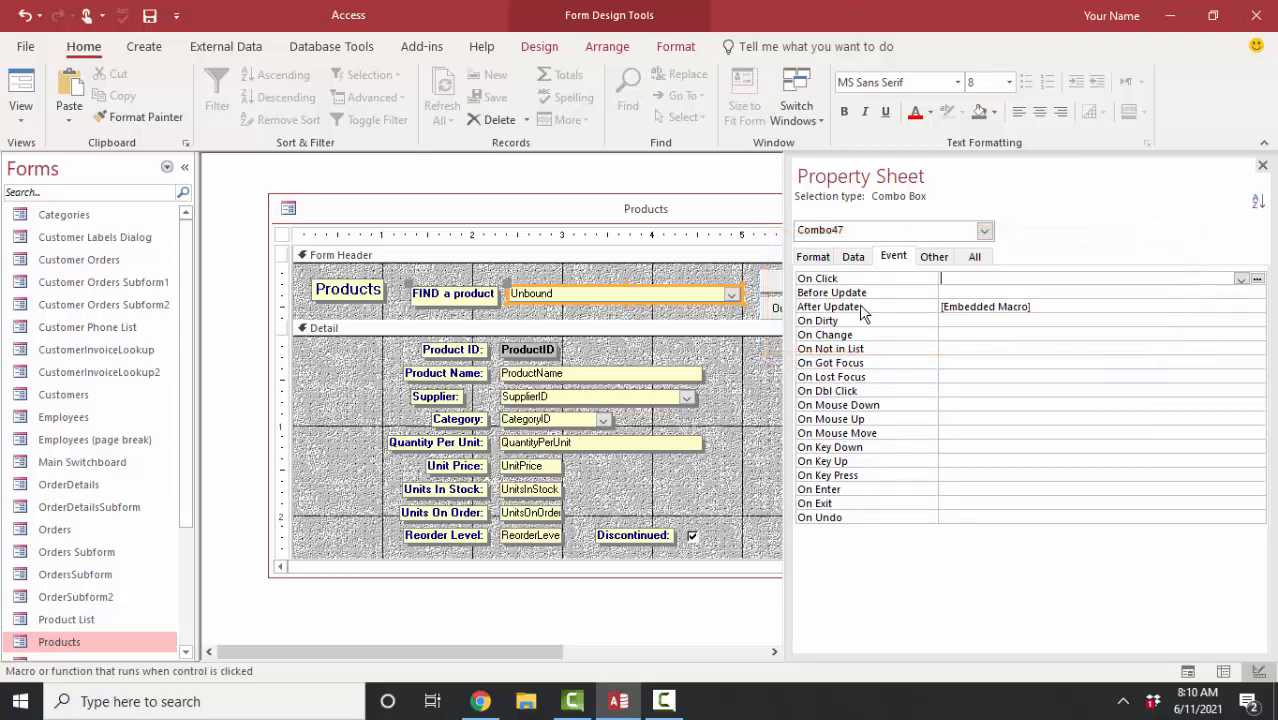
{"action": "left_click", "coordinate": [1016, 306]}
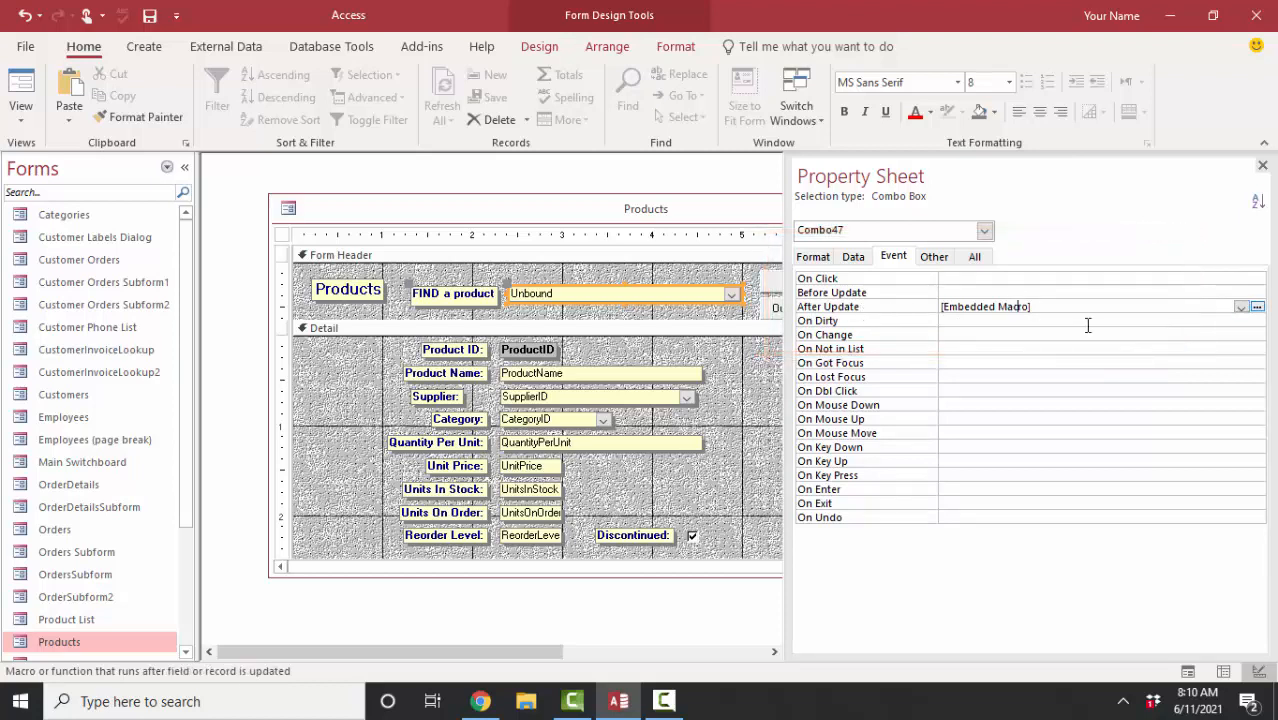
{"action": "left_click", "coordinate": [1257, 306]}
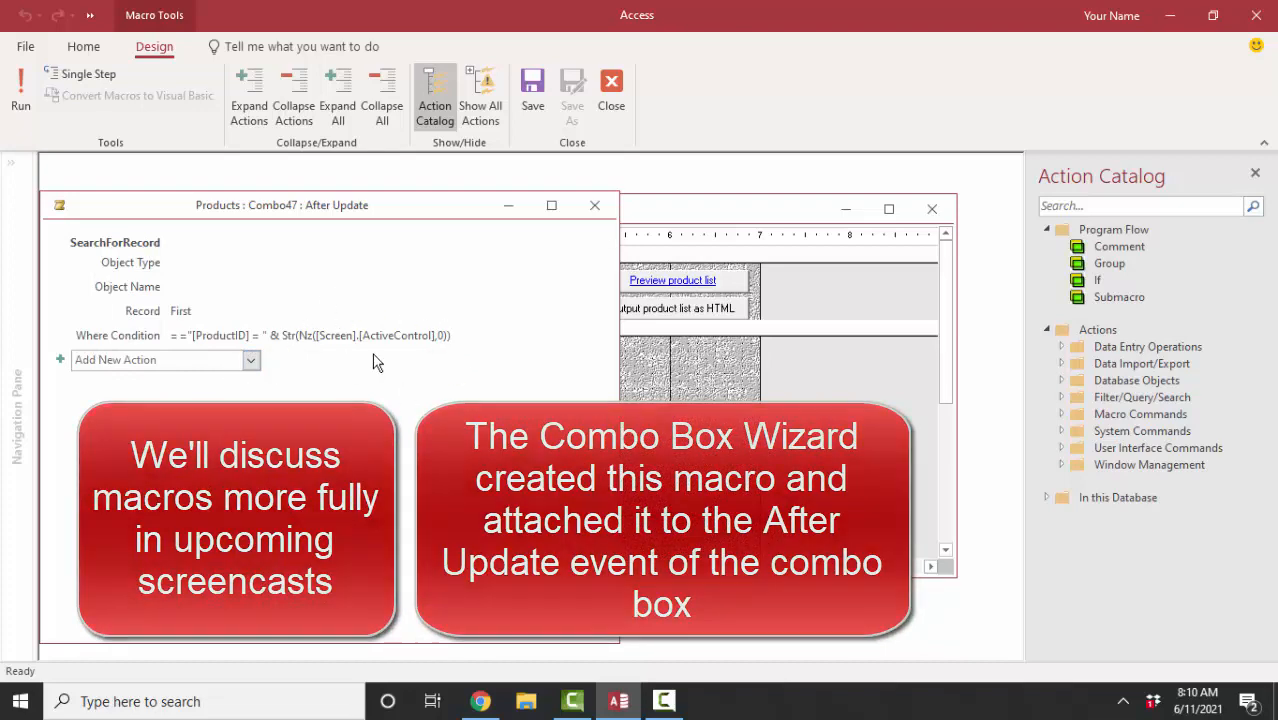
{"action": "left_click", "coordinate": [595, 206]}
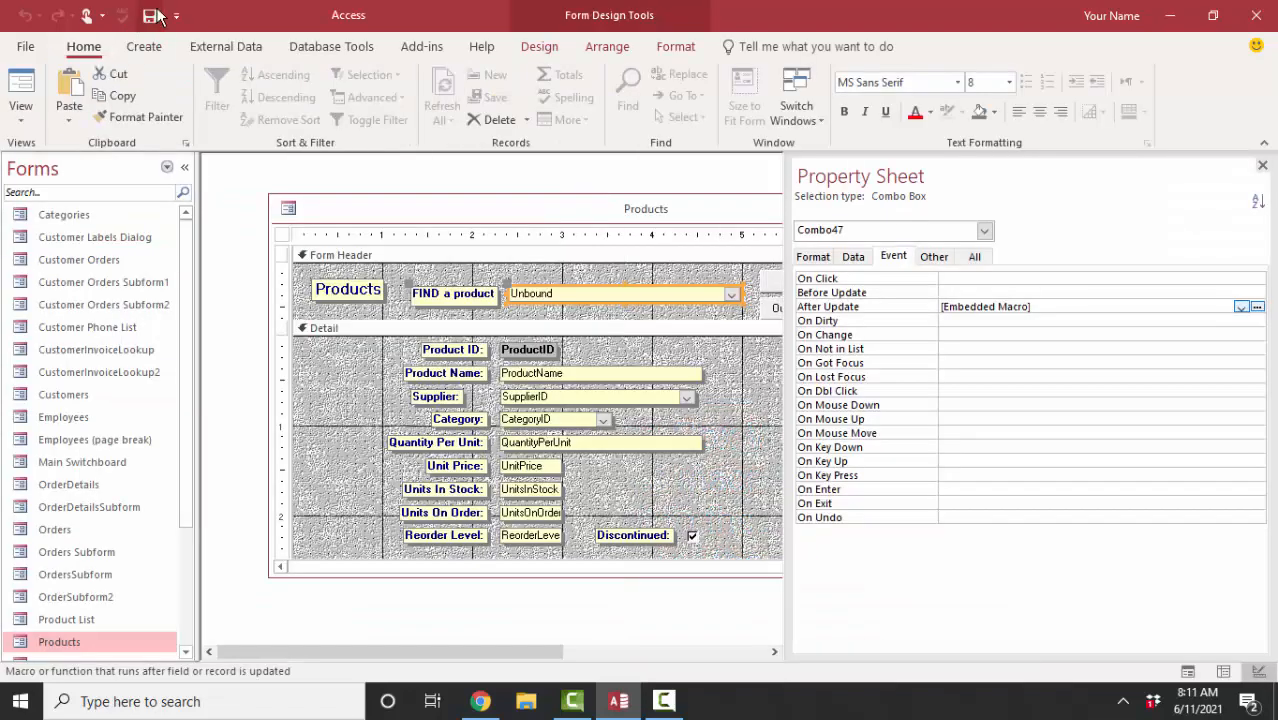
In Form View, look up Vegie-spread with the FIND a product combo box and set its supplier to Karkki Oy
{"action": "left_click", "coordinate": [16, 86]}
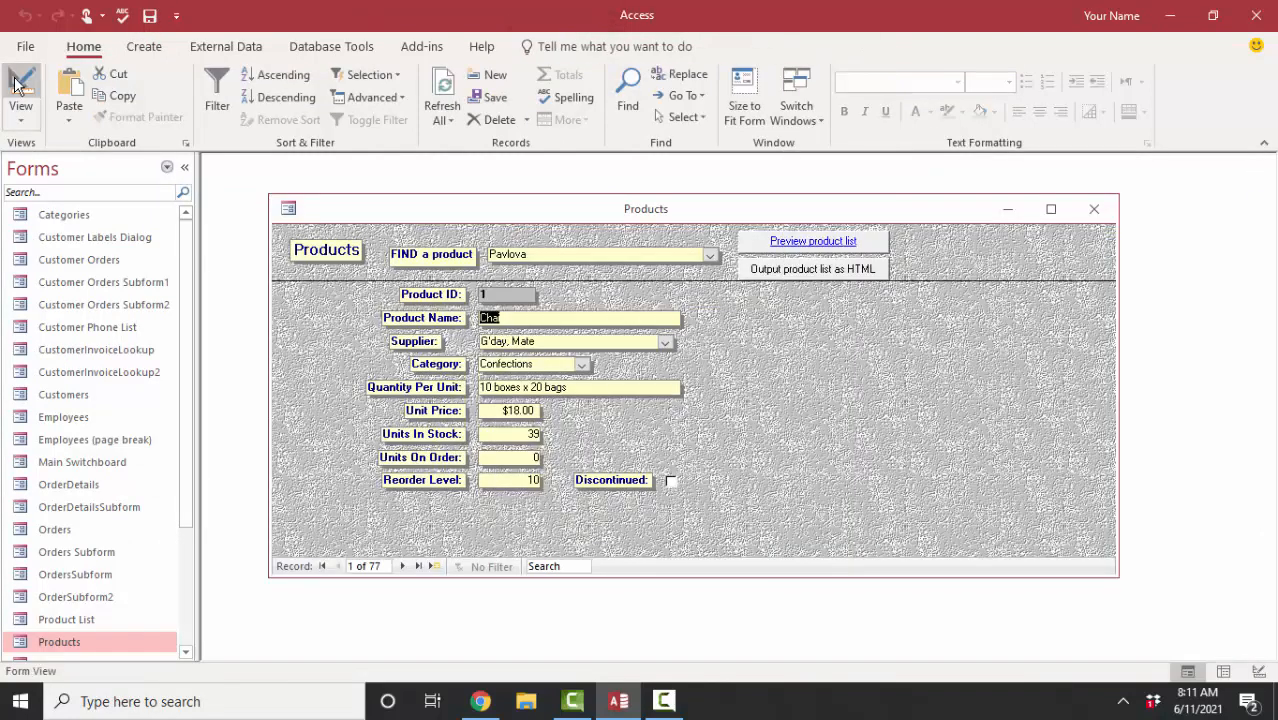
{"action": "left_click", "coordinate": [713, 259]}
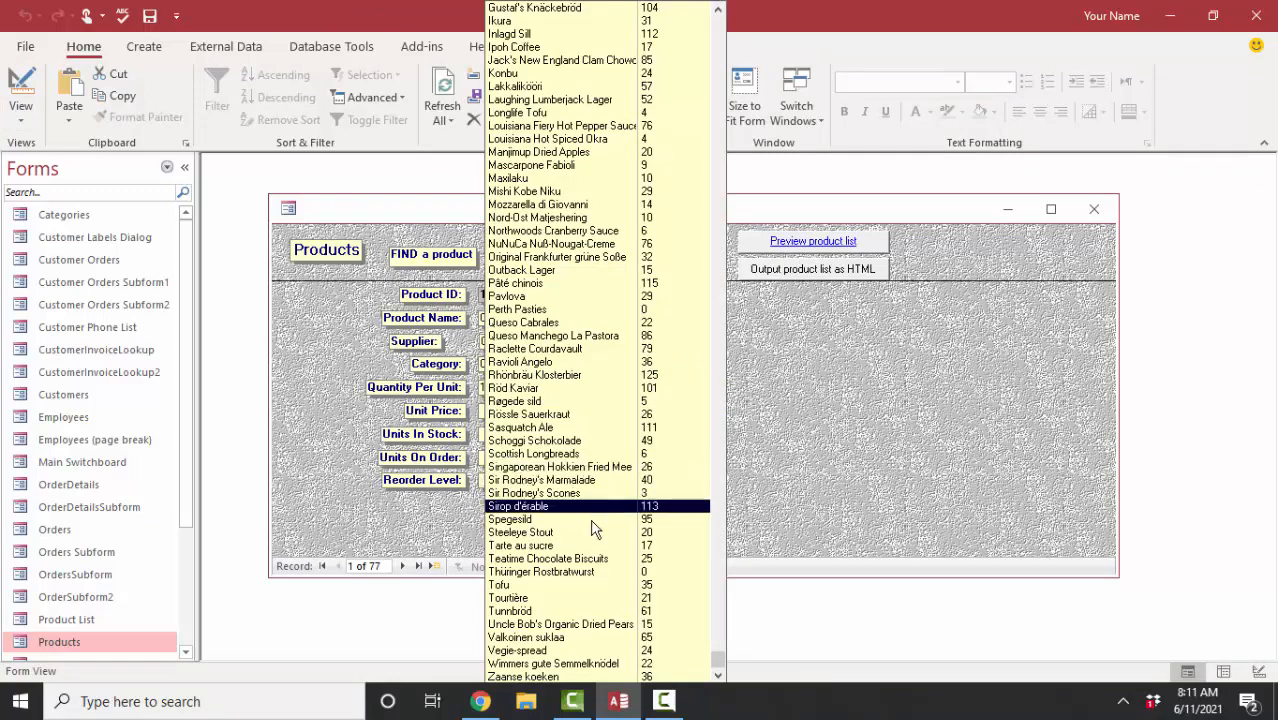
{"action": "left_click", "coordinate": [558, 651]}
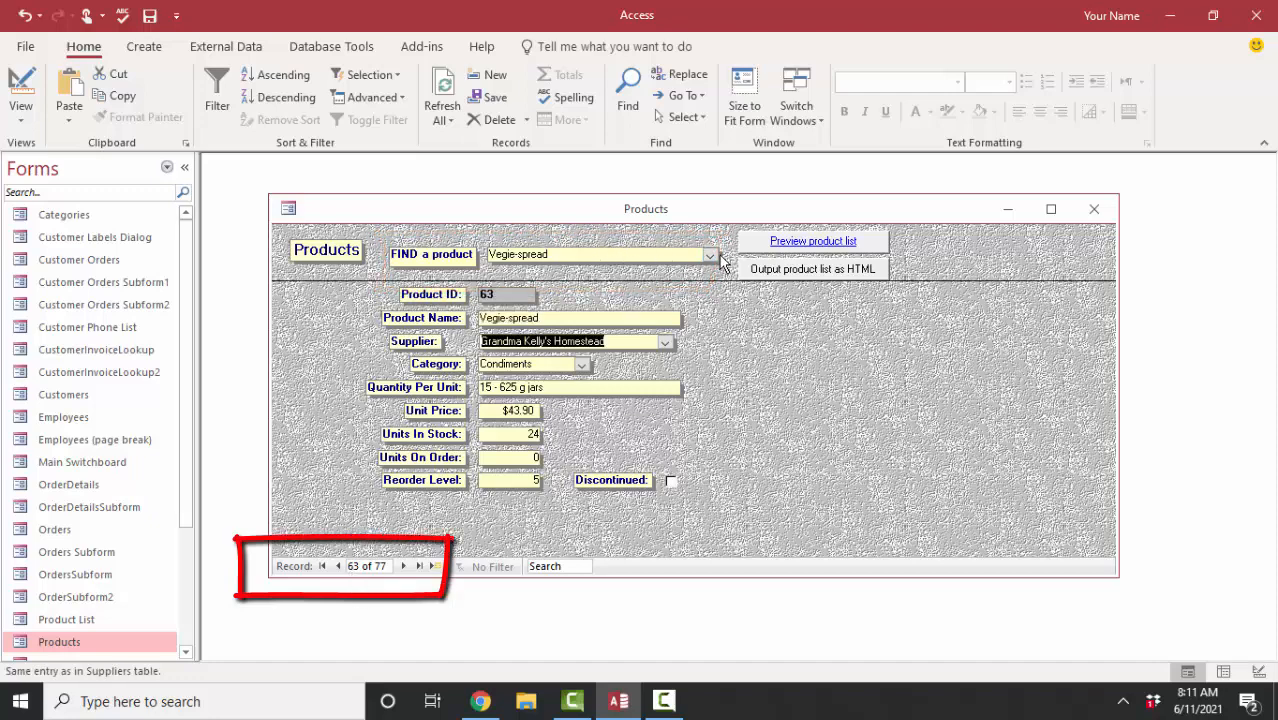
{"action": "left_click", "coordinate": [665, 342]}
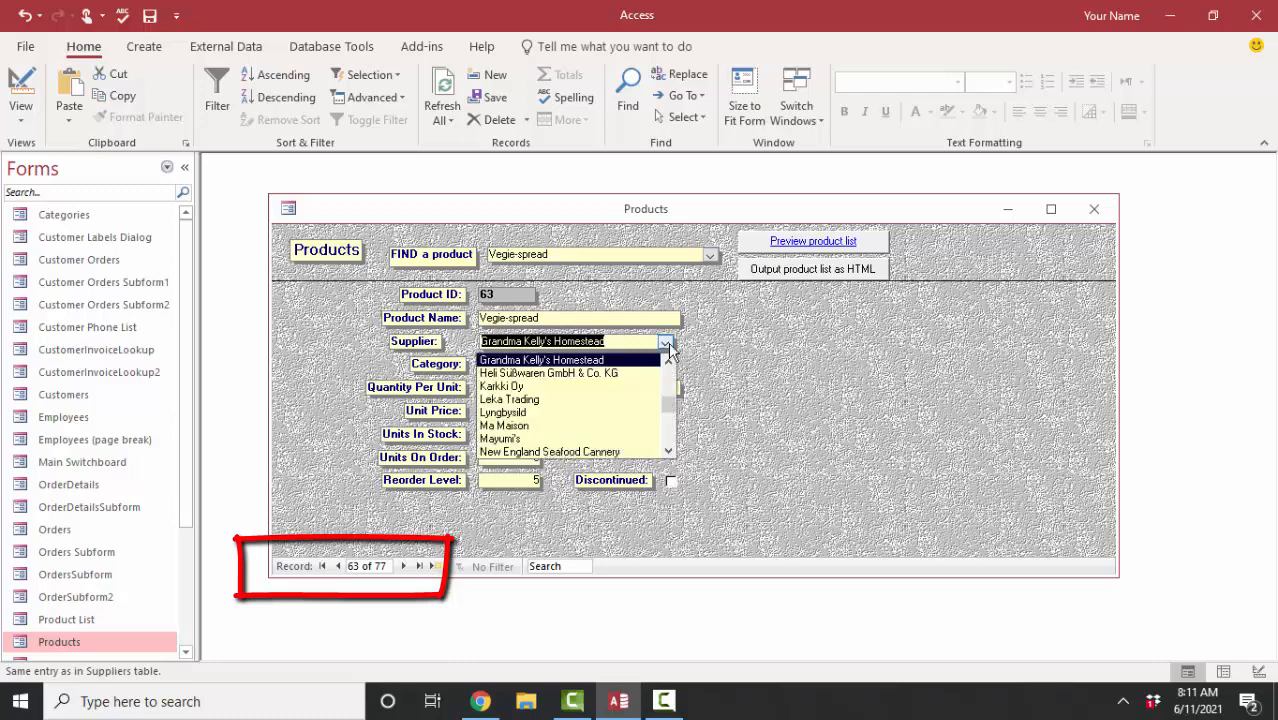
{"action": "left_click", "coordinate": [515, 386]}
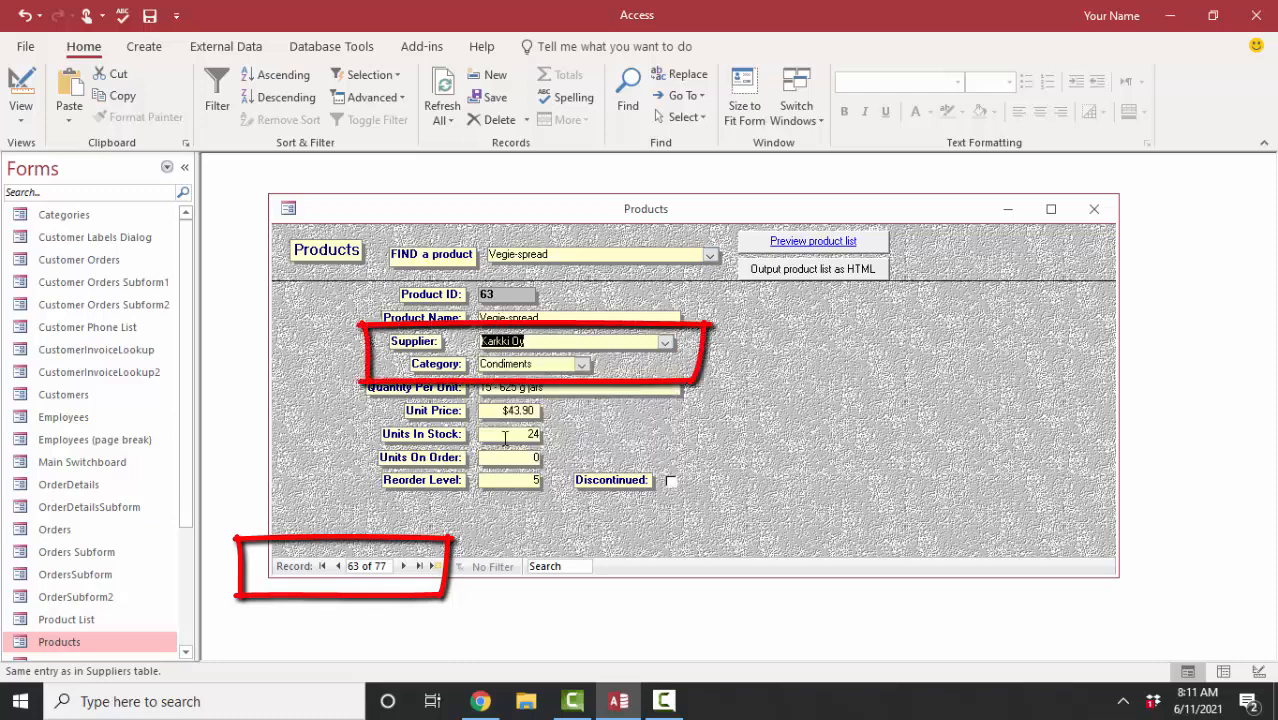